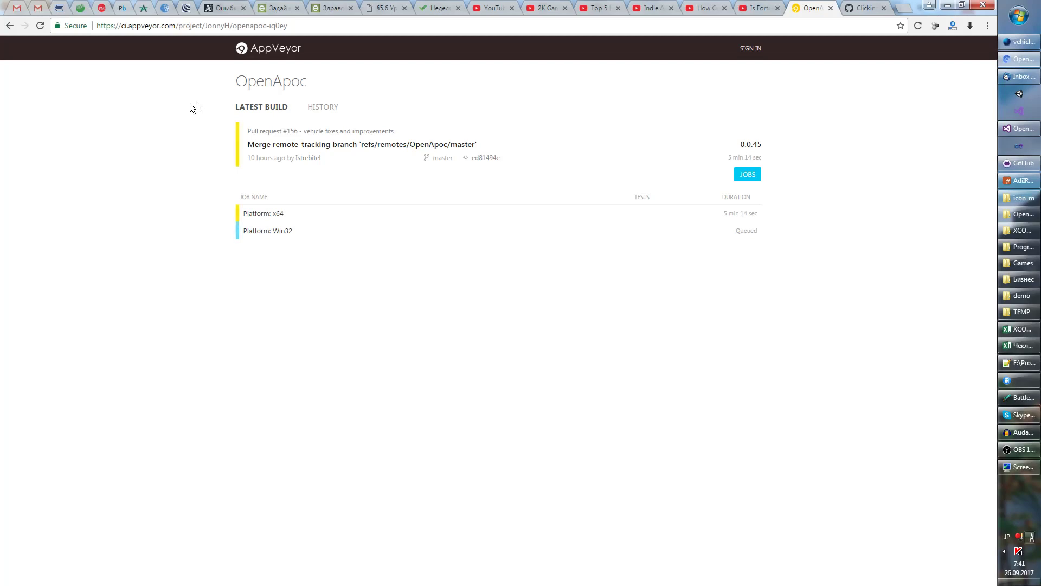
Step: Open build 0.0.44 from the OpenApoc build history and download its OpenApoc-x64-v0.1-rc1-26-g57de8ba0.zip artifact
{"action": "left_click", "coordinate": [235, 28]}
{"action": "left_click", "coordinate": [157, 153]}
{"action": "left_click", "coordinate": [328, 108]}
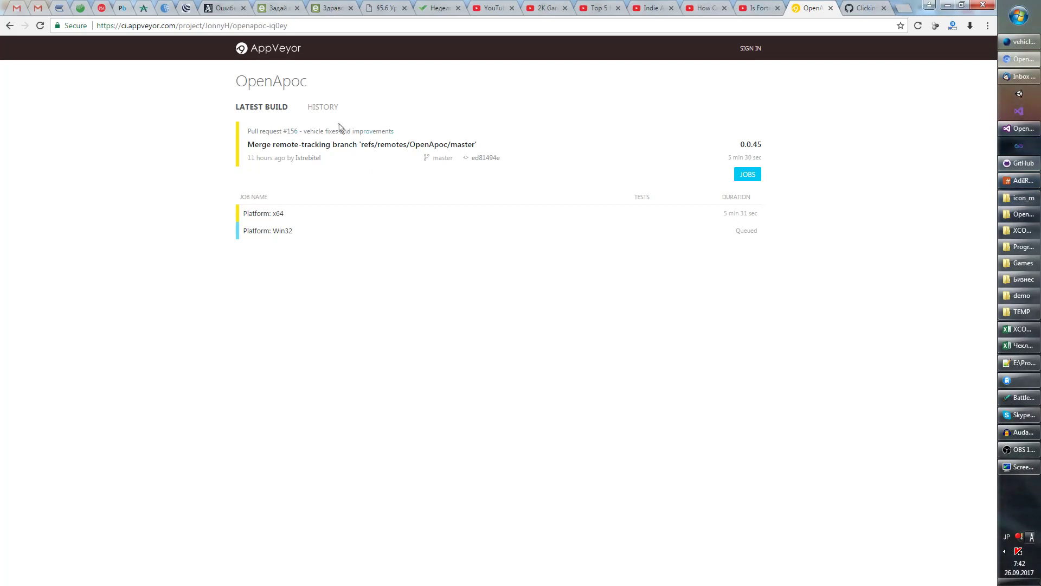
{"action": "left_click", "coordinate": [336, 107]}
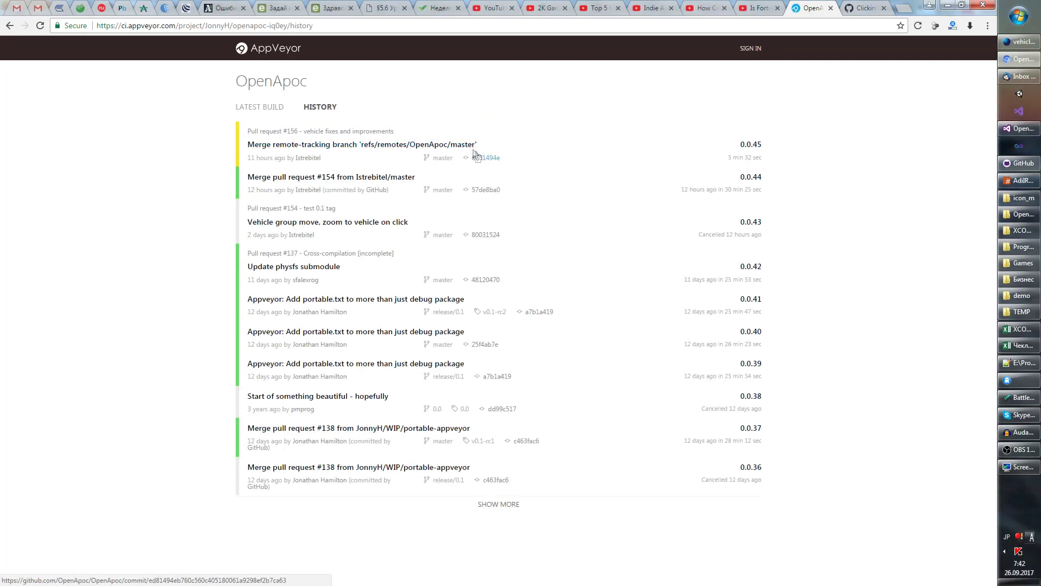
{"action": "left_click", "coordinate": [358, 178]}
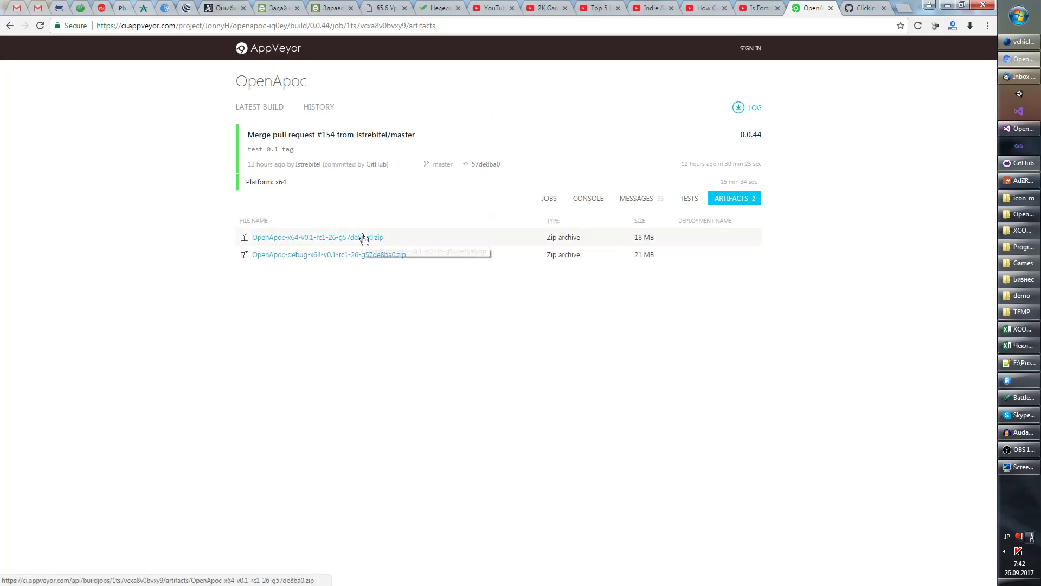
{"action": "left_click", "coordinate": [366, 233]}
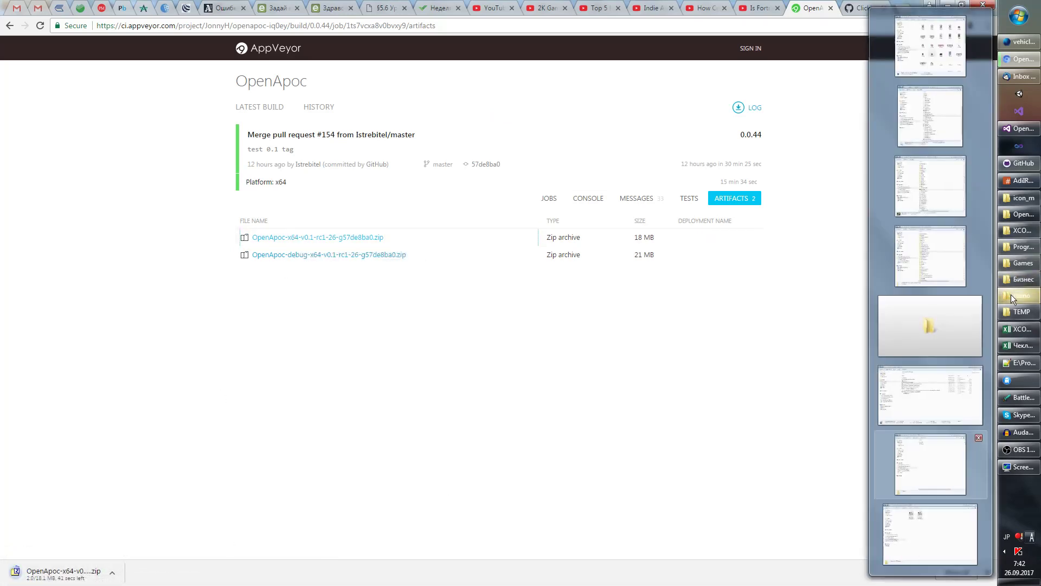
Step: Examine the demo folder's cd.iso file and the contents of the extracted cd.iso directory inside folder
{"action": "left_click", "coordinate": [1011, 295]}
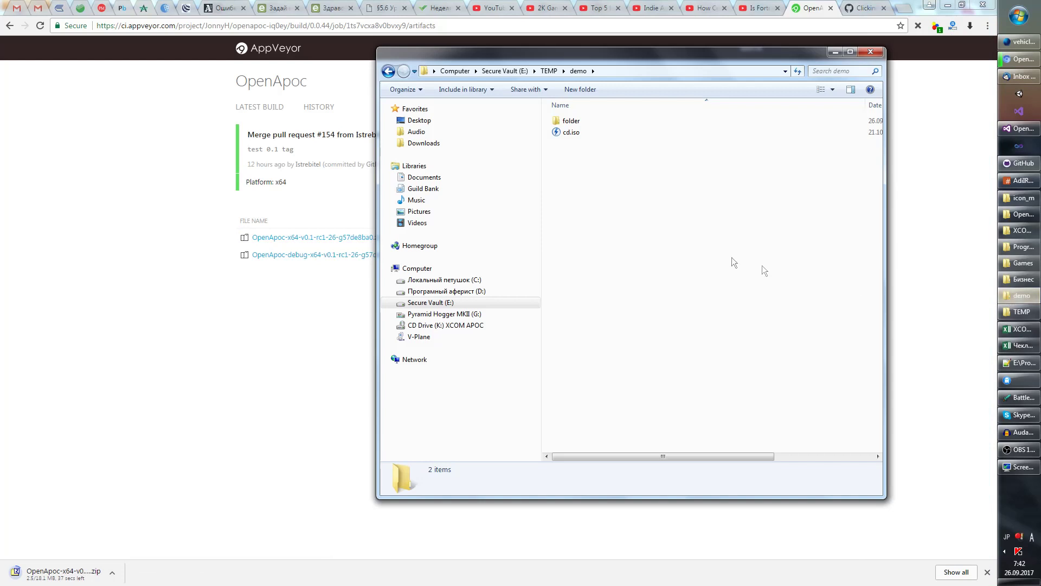
{"action": "left_click", "coordinate": [583, 136]}
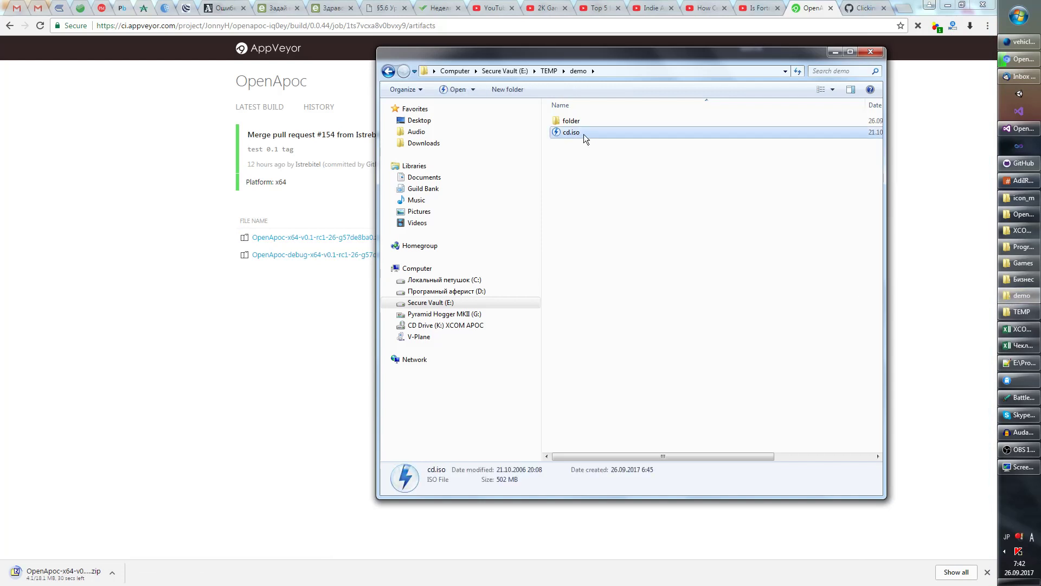
{"action": "left_click", "coordinate": [587, 161]}
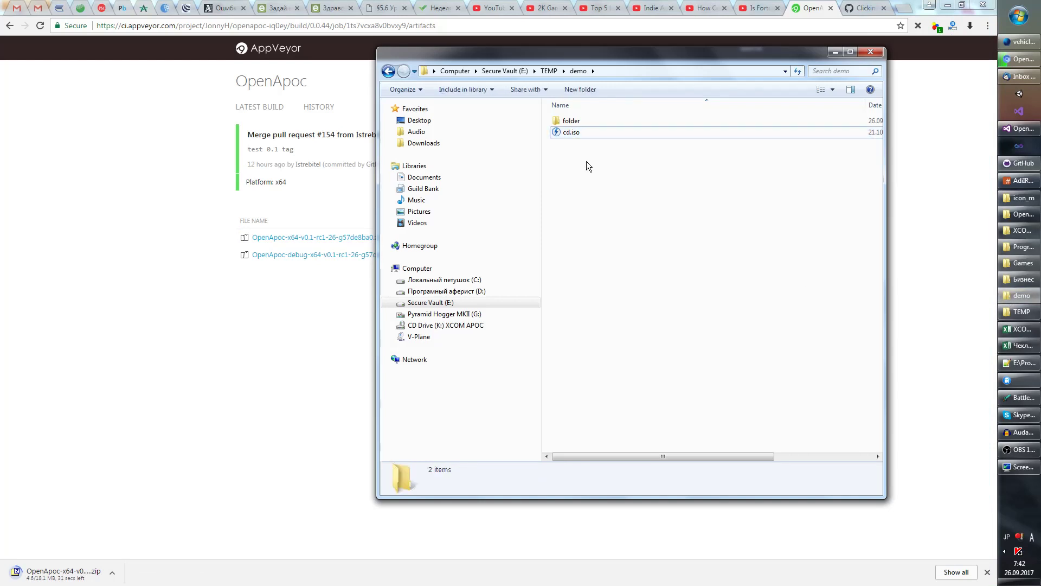
{"action": "left_click", "coordinate": [586, 131]}
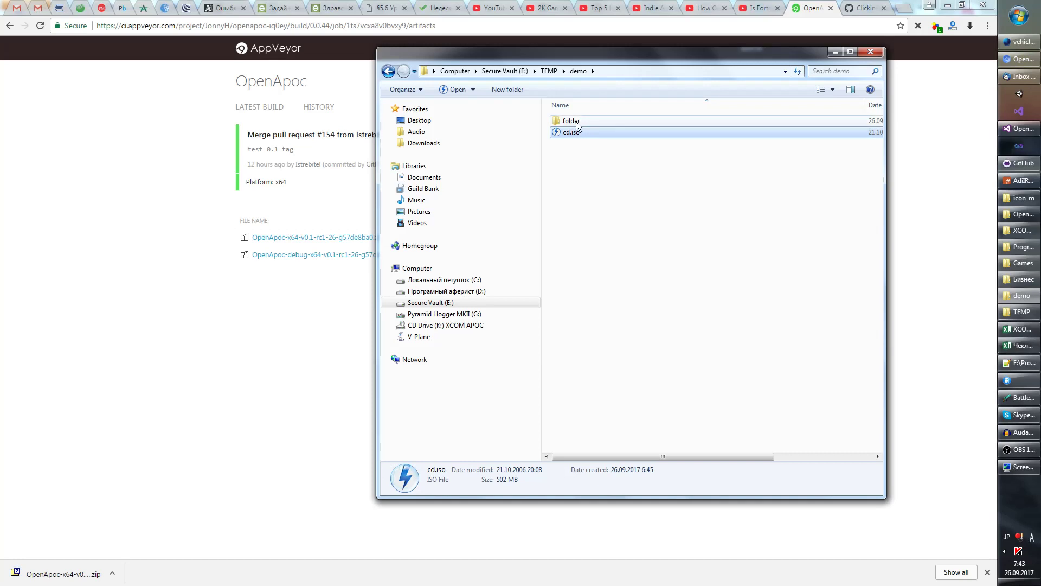
{"action": "left_click", "coordinate": [571, 121]}
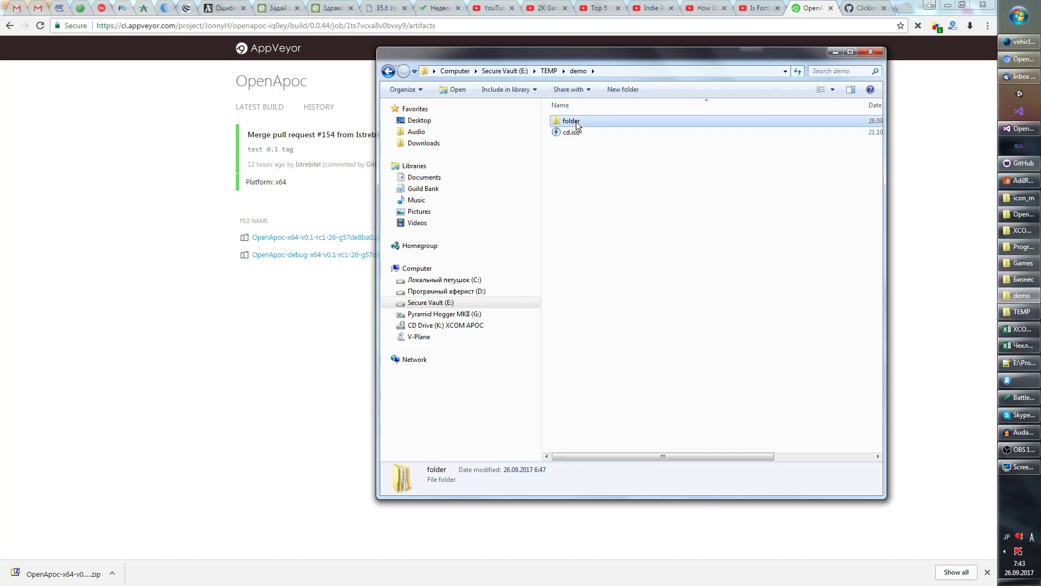
{"action": "double_click", "coordinate": [577, 125]}
{"action": "double_click", "coordinate": [573, 120]}
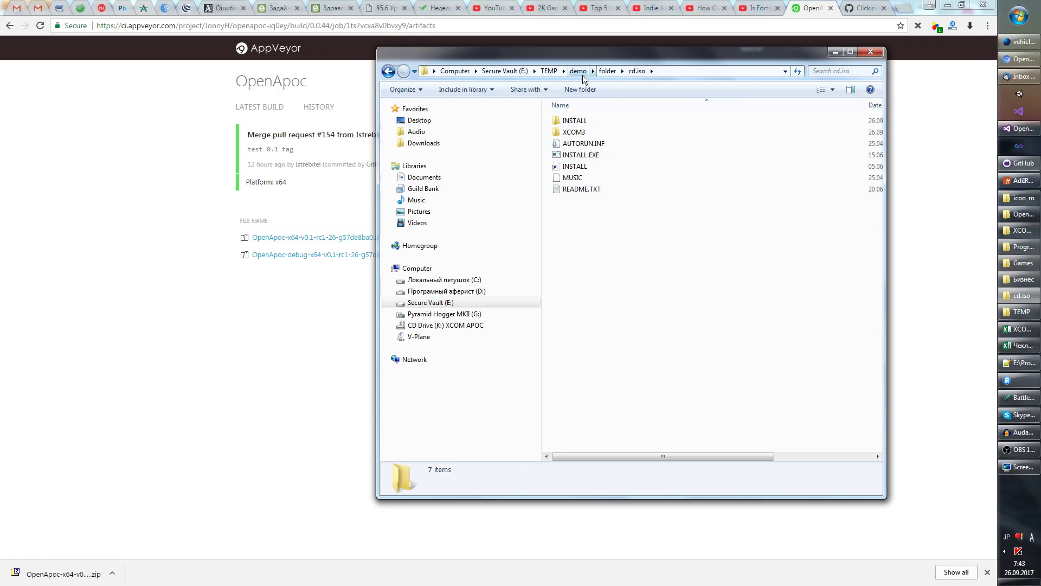
Step: Open the downloaded OpenApoc zip and extract its OpenApoc-v0.1-rc1-26-g57de8ba0 folder into the demo folder
{"action": "left_click", "coordinate": [63, 573]}
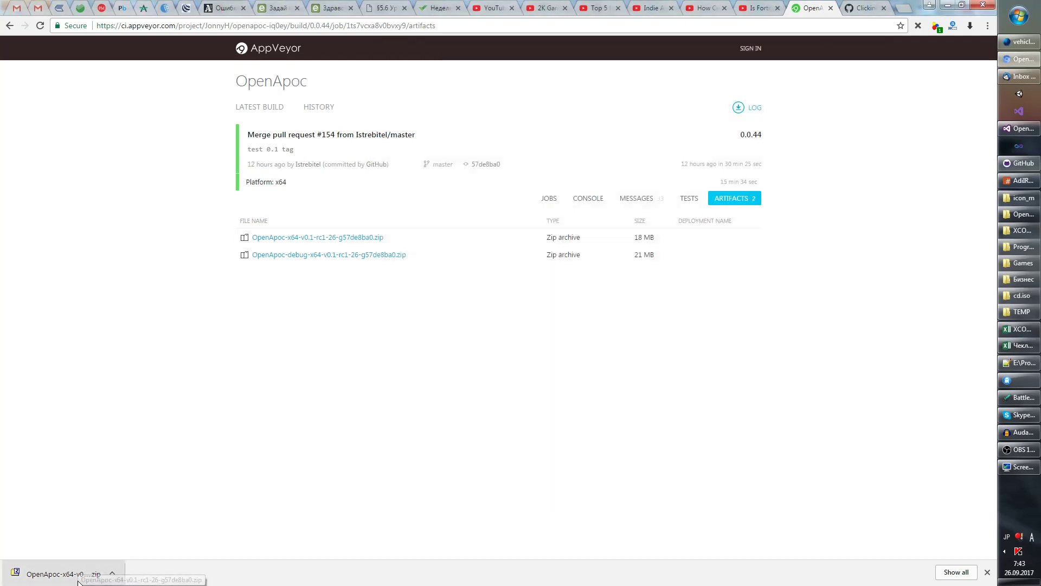
{"action": "left_click", "coordinate": [1019, 295]}
{"action": "left_click", "coordinate": [579, 71]}
{"action": "left_click", "coordinate": [555, 507]}
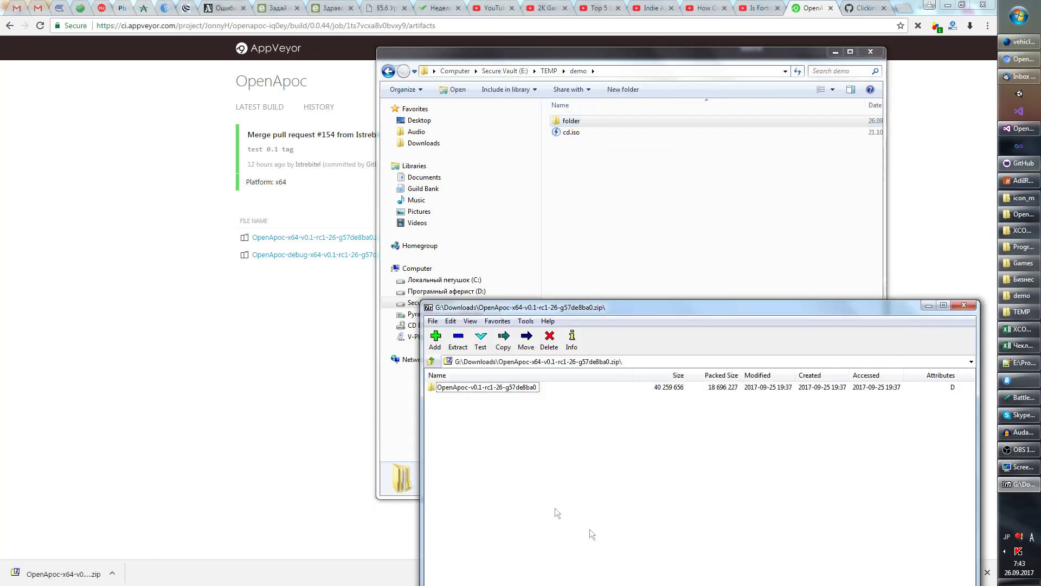
{"action": "left_click_drag", "start_coordinate": [504, 387], "coordinate": [594, 273]}
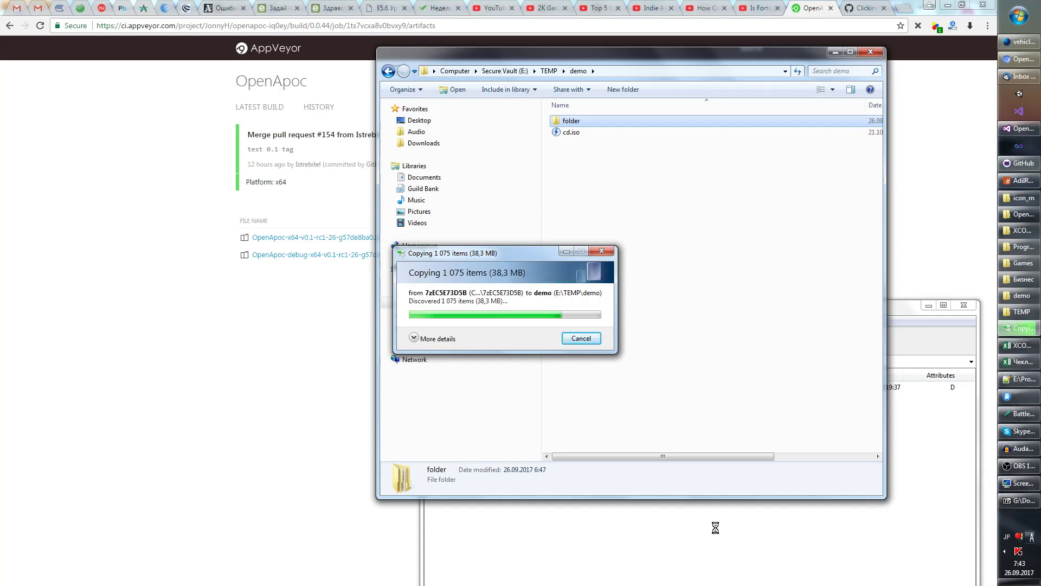
{"action": "left_click", "coordinate": [714, 527]}
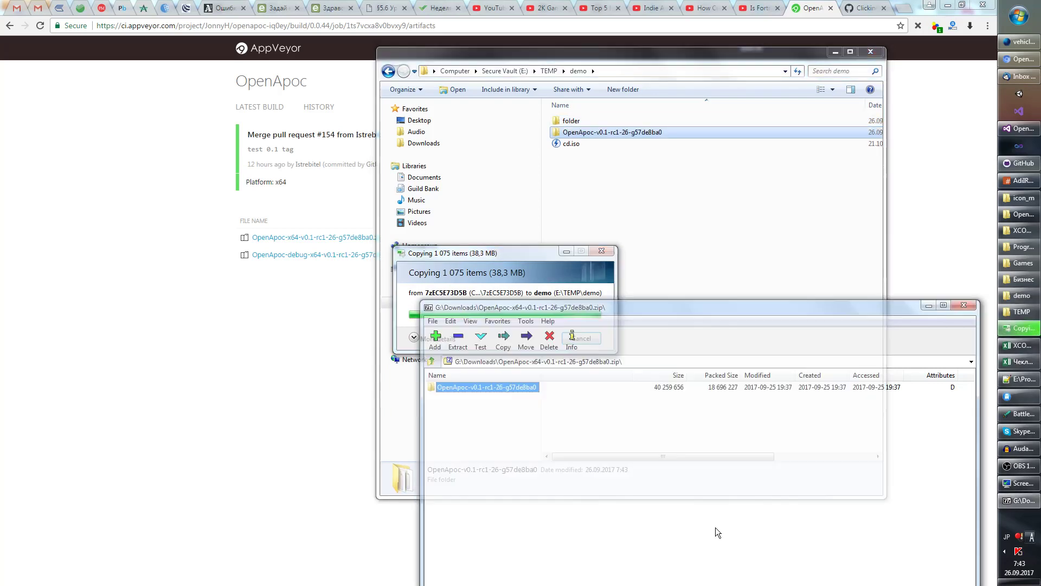
{"action": "left_click", "coordinate": [927, 306]}
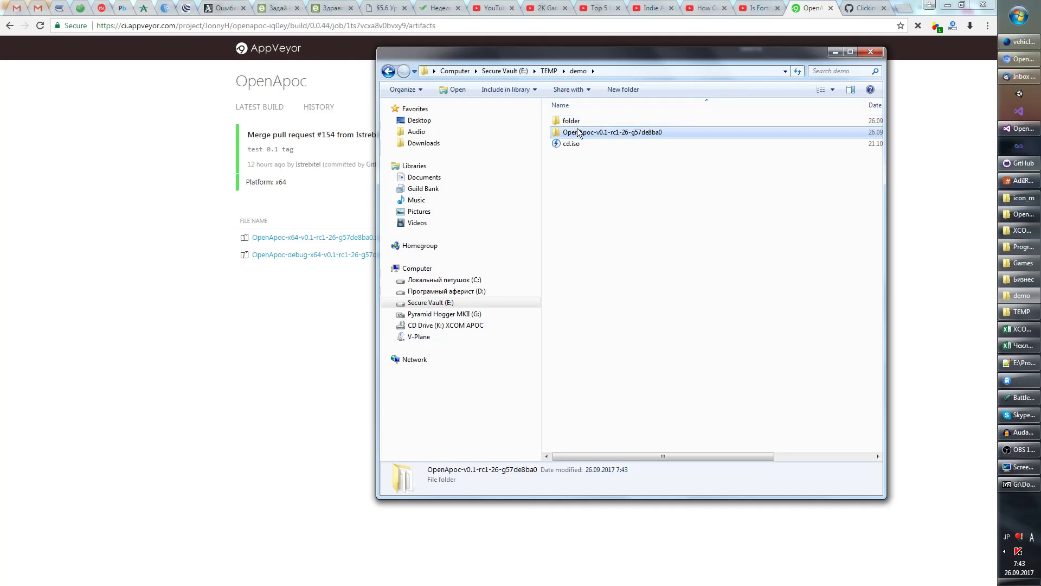
Step: Look inside the data directory of the extracted OpenApoc folder and return to the demo folder
{"action": "left_click", "coordinate": [574, 145]}
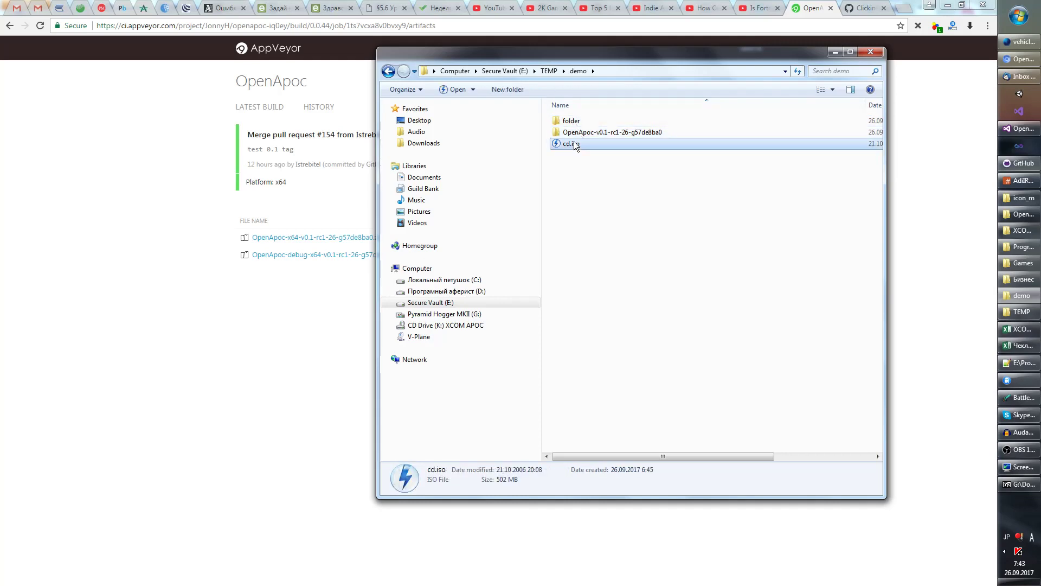
{"action": "double_click", "coordinate": [572, 132]}
{"action": "double_click", "coordinate": [571, 120]}
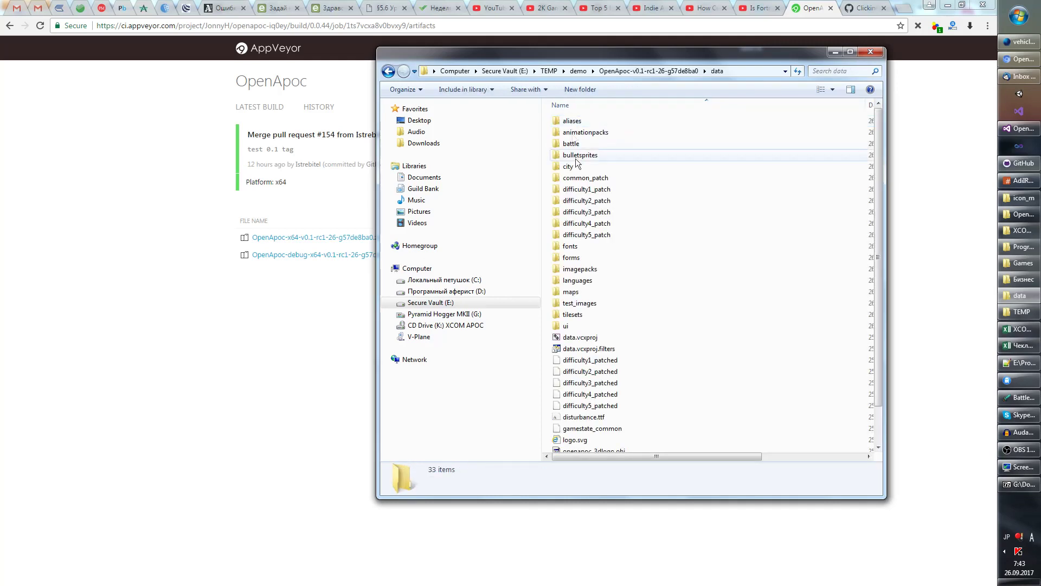
{"action": "key", "text": "BackSpace"}
{"action": "key", "text": "BackSpace"}
Step: Copy the extracted cd.iso directory from demo\folder into the data directory of OpenApoc-v0.1-rc1-26-g57de8ba0
{"action": "left_click", "coordinate": [581, 145]}
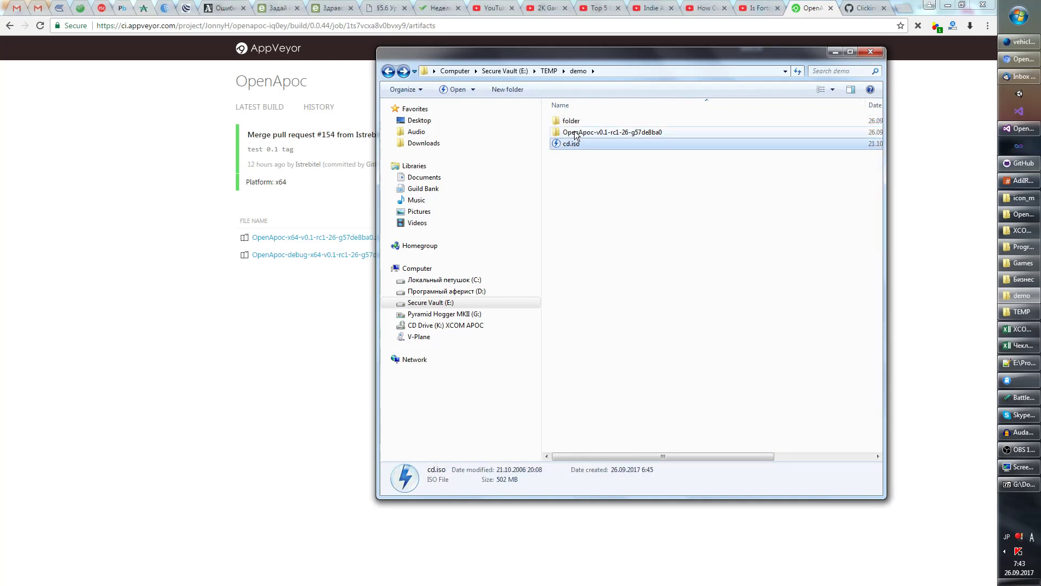
{"action": "double_click", "coordinate": [574, 122]}
{"action": "double_click", "coordinate": [574, 121]}
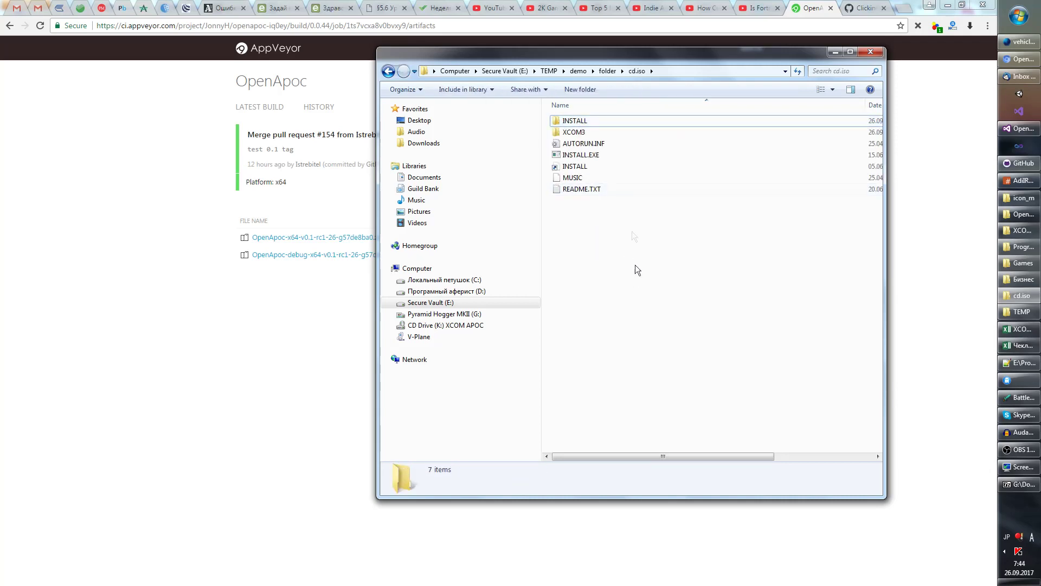
{"action": "left_click", "coordinate": [608, 71]}
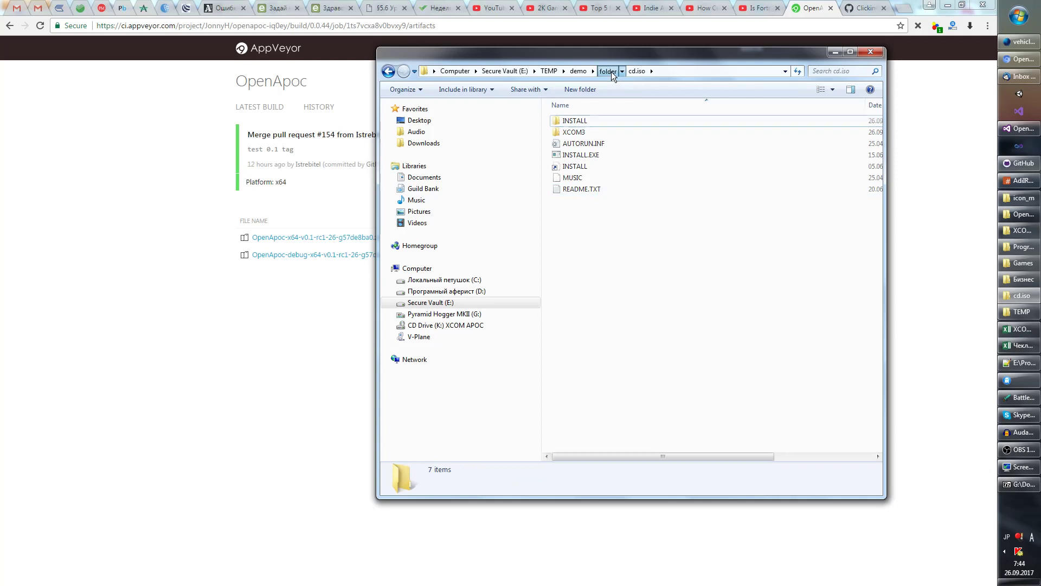
{"action": "key", "text": "alt+Up"}
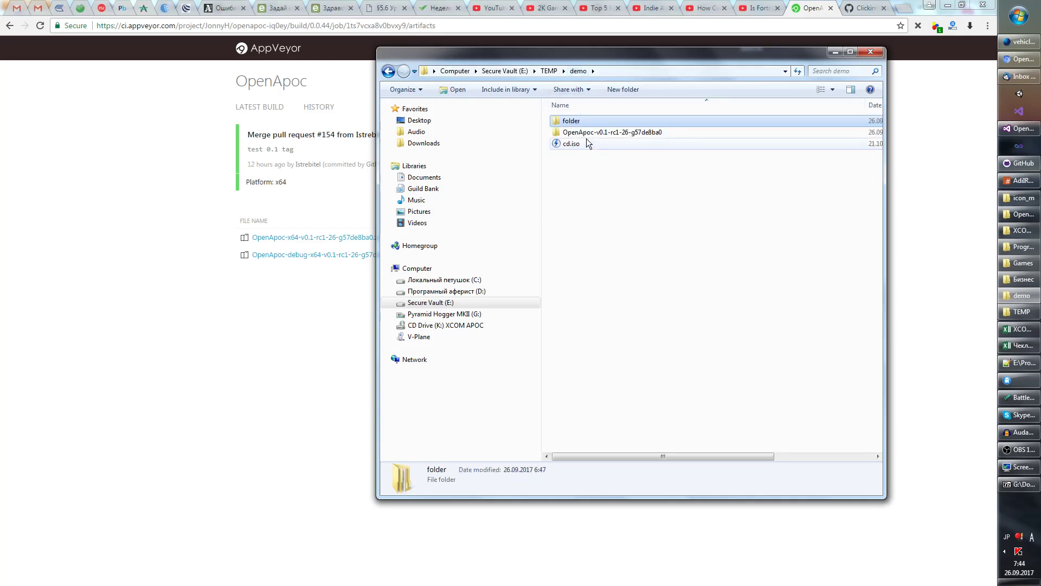
{"action": "double_click", "coordinate": [588, 132]}
{"action": "double_click", "coordinate": [584, 121]}
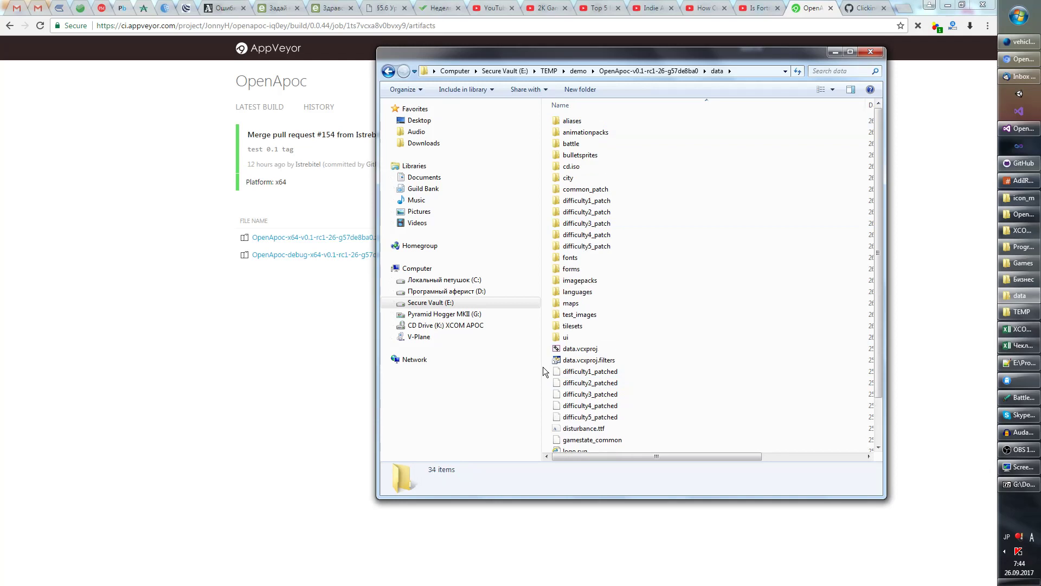
{"action": "key", "text": "ctrl+v"}
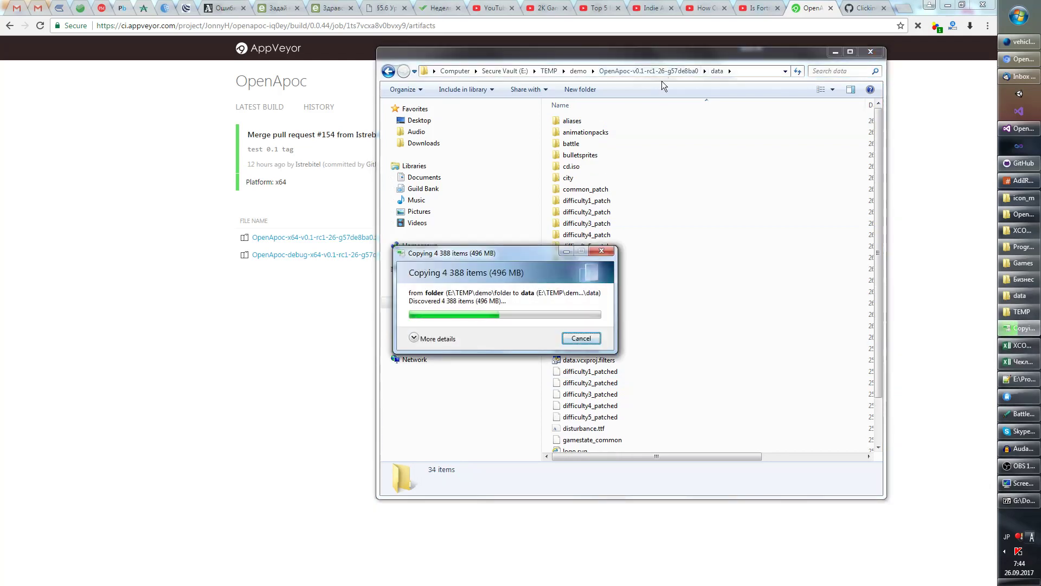
Step: Go up to the OpenApoc-v0.1-rc1-26-g57de8ba0 folder, move the copy progress window aside and expand its details
{"action": "left_click", "coordinate": [620, 69]}
{"action": "left_click_drag", "start_coordinate": [527, 251], "coordinate": [304, 295]}
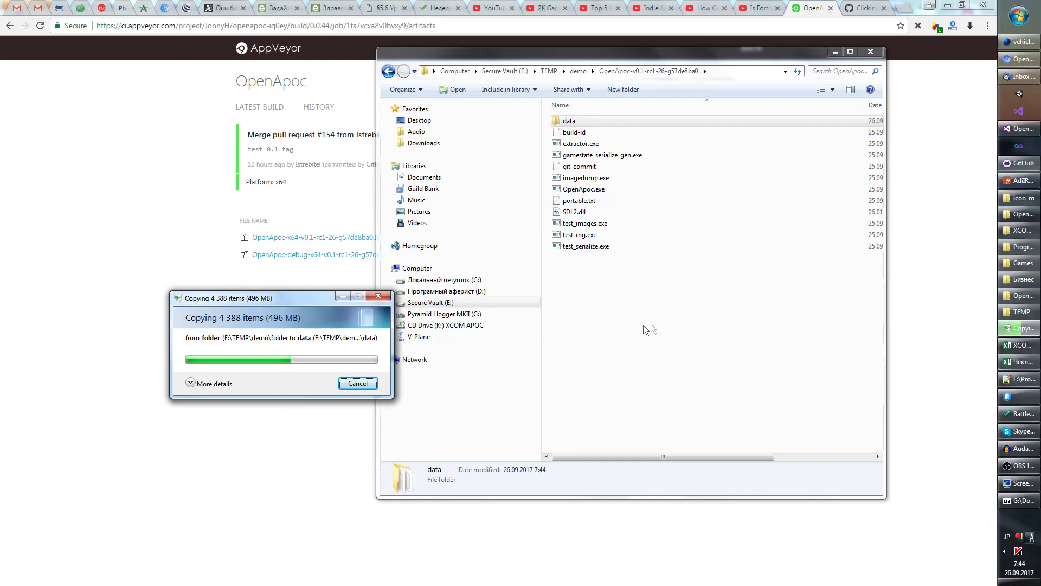
{"action": "left_click", "coordinate": [196, 388]}
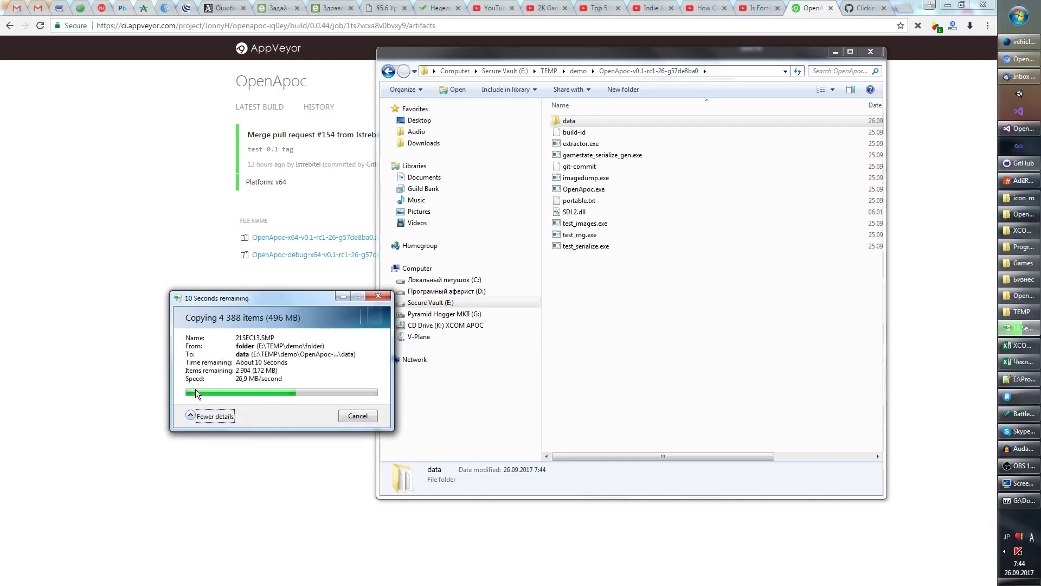
Step: Launch OpenApoc.exe and exit the game from its main menu
{"action": "left_click", "coordinate": [591, 190]}
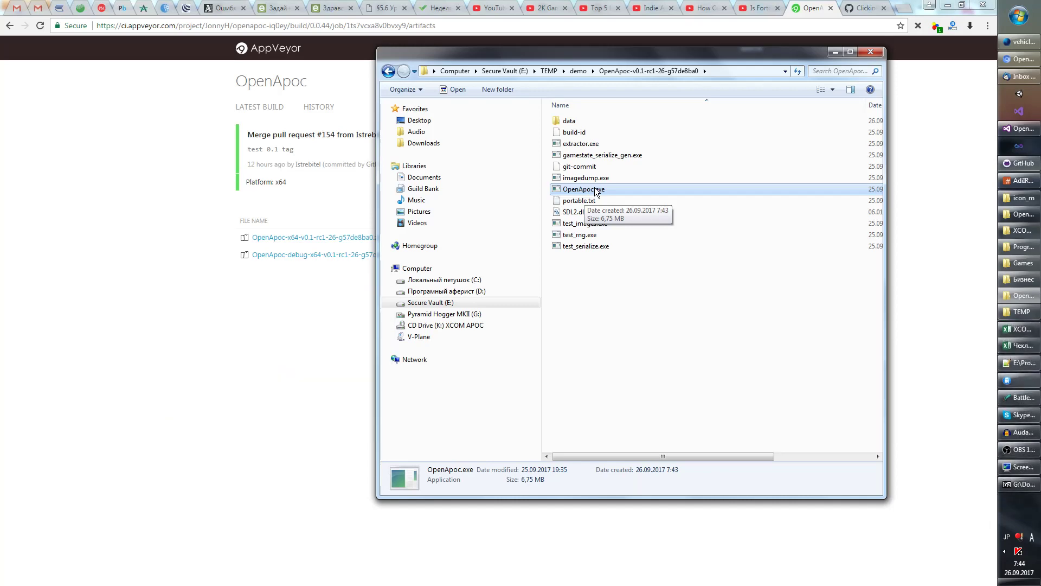
{"action": "double_click", "coordinate": [596, 189]}
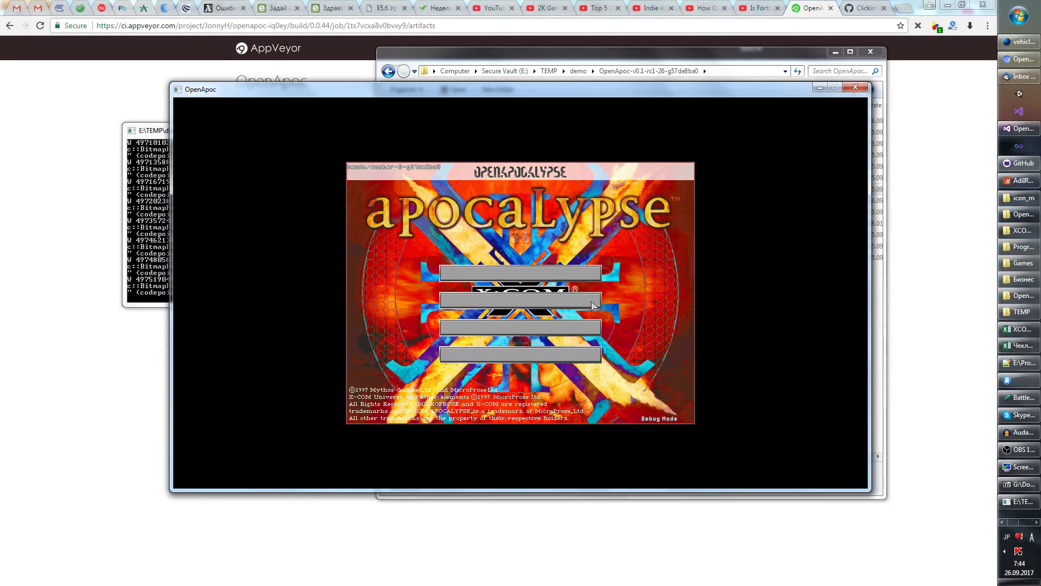
{"action": "left_click", "coordinate": [545, 355]}
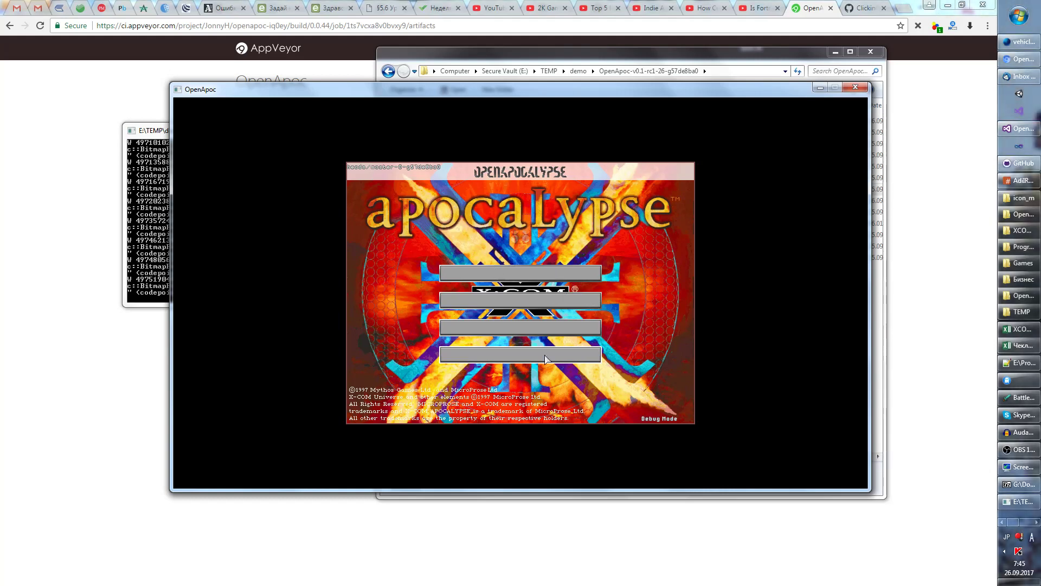
{"action": "left_click", "coordinate": [686, 294]}
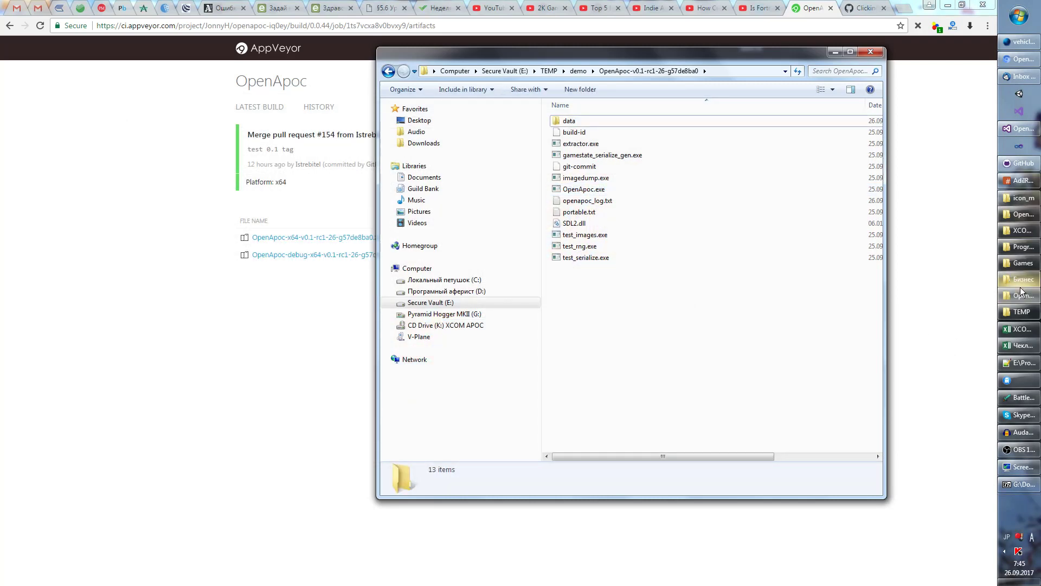
Step: Open OpenApoc_settings.conf from Projects\GitHub\OpenApoc in Notepad++ to examine its settings
{"action": "left_click", "coordinate": [1020, 214]}
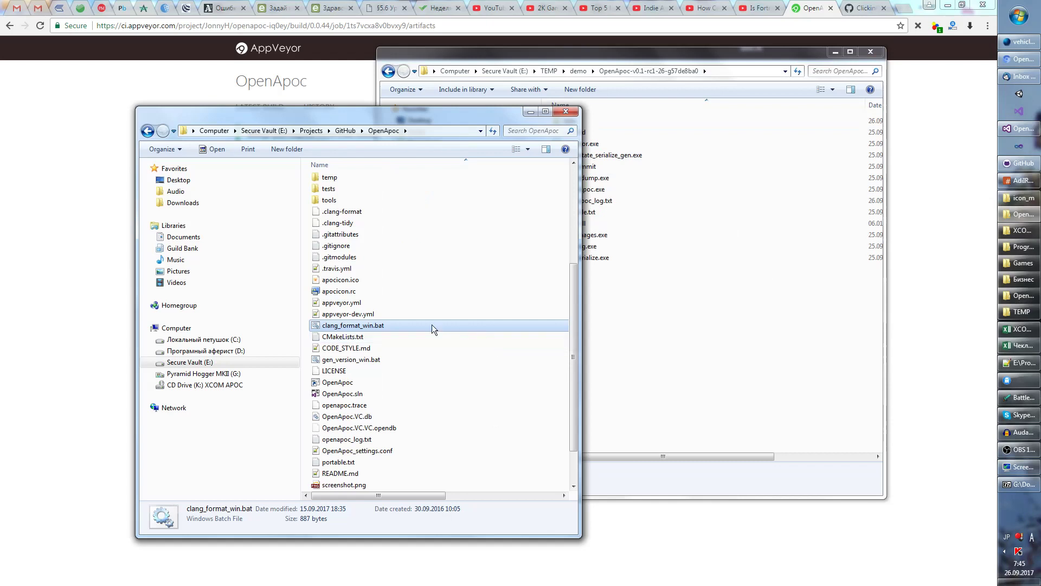
{"action": "left_click", "coordinate": [391, 451]}
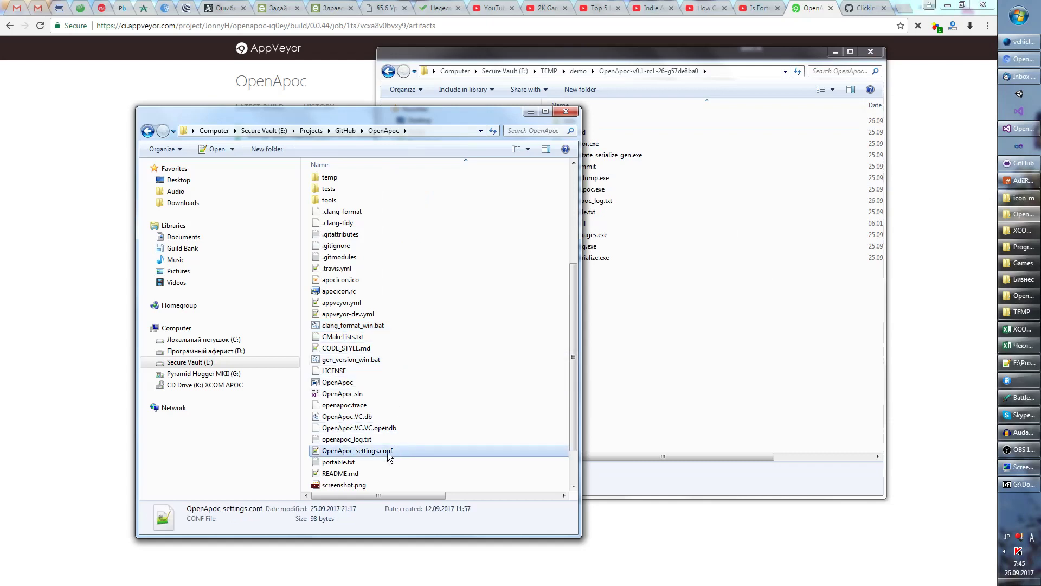
{"action": "double_click", "coordinate": [345, 453]}
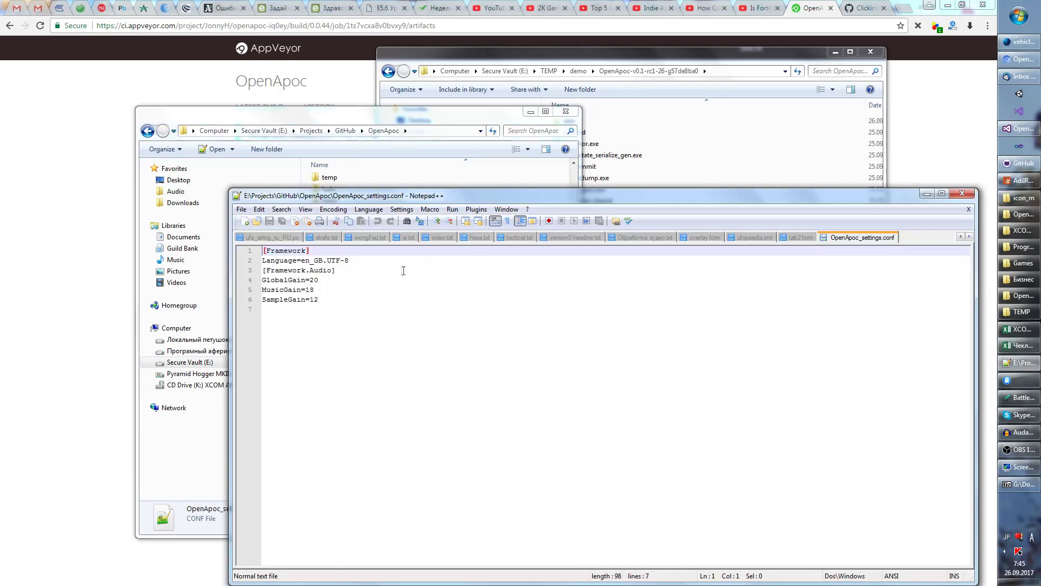
{"action": "left_click_drag", "start_coordinate": [488, 195], "coordinate": [525, 311]}
Step: Create a new text file in the OpenApoc-v0.1-rc1-26-g57de8ba0 folder and name it OpenApoc_settings.conf
{"action": "right_click", "coordinate": [610, 279]}
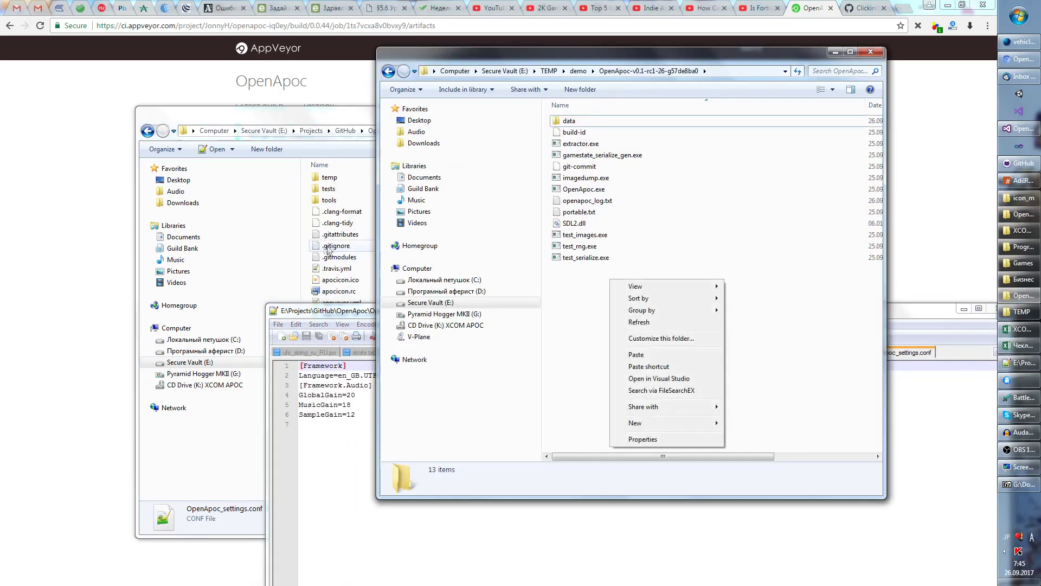
{"action": "left_click", "coordinate": [304, 291]}
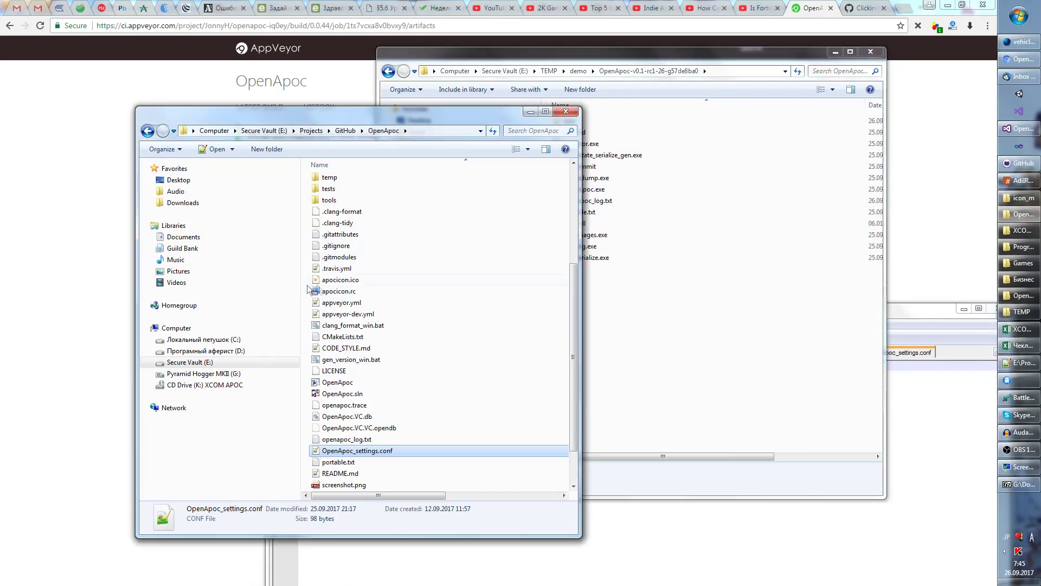
{"action": "right_click", "coordinate": [726, 301]}
{"action": "mouse_move", "coordinate": [752, 441]}
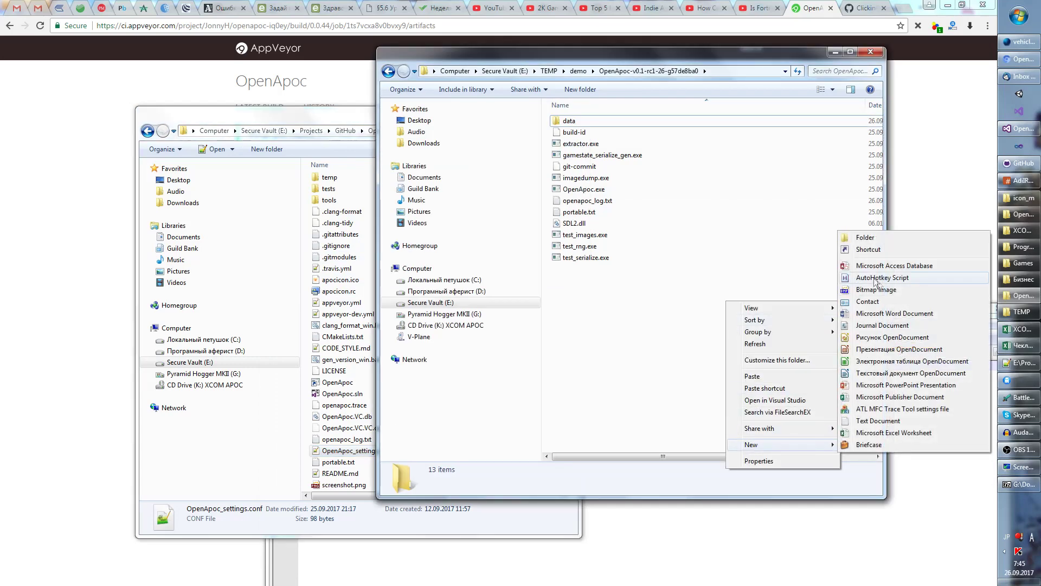
{"action": "left_click", "coordinate": [879, 420]}
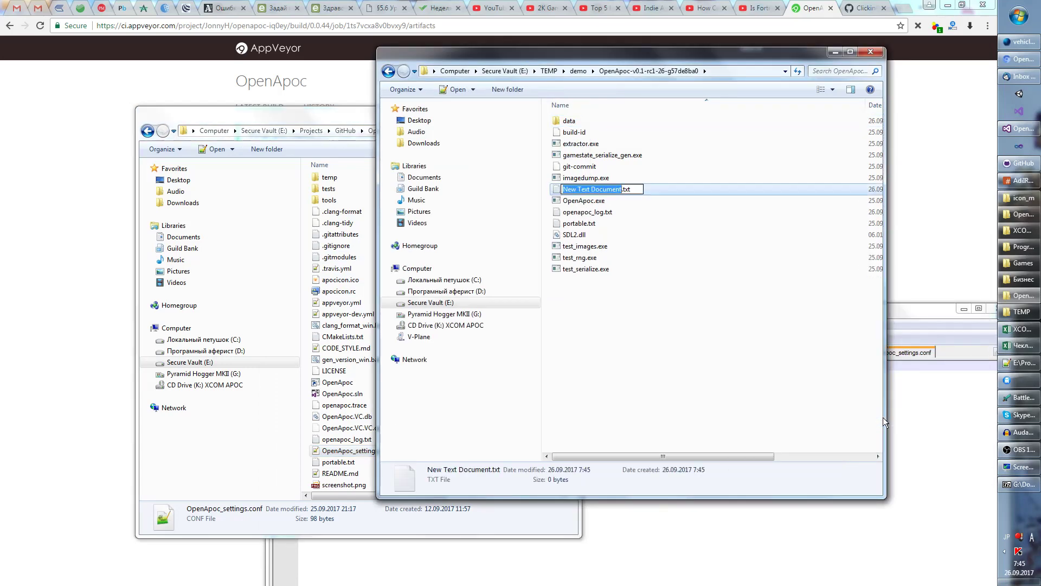
{"action": "type", "text": "P"}
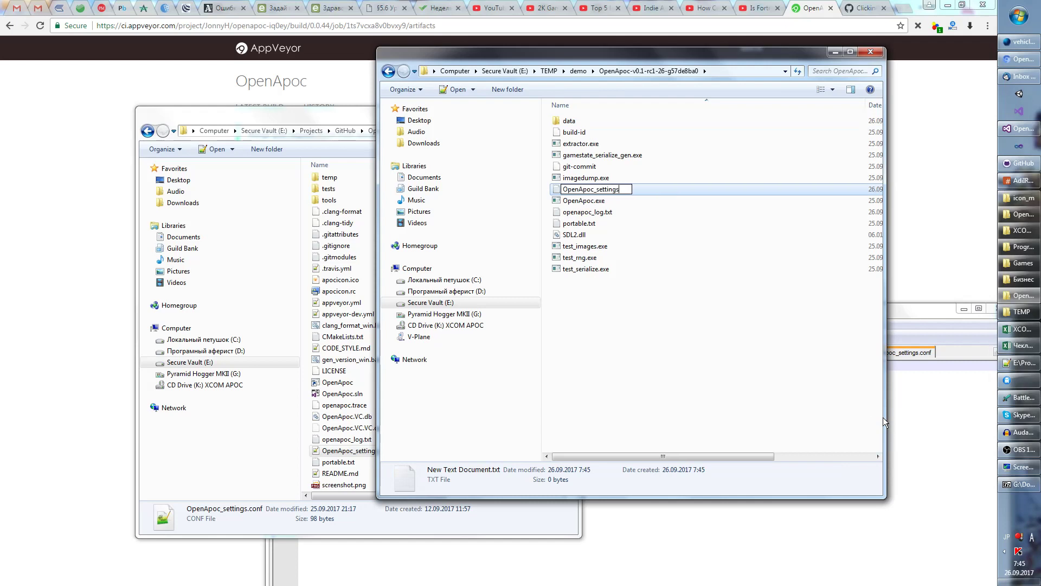
{"action": "type", "text": "f"}
{"action": "key", "text": "Return"}
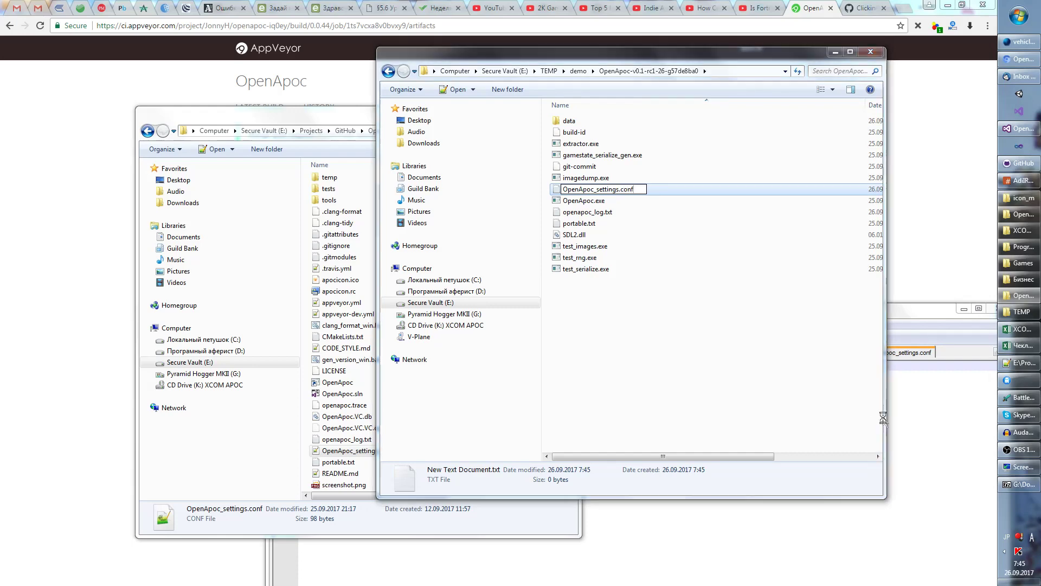
{"action": "key", "text": "Return"}
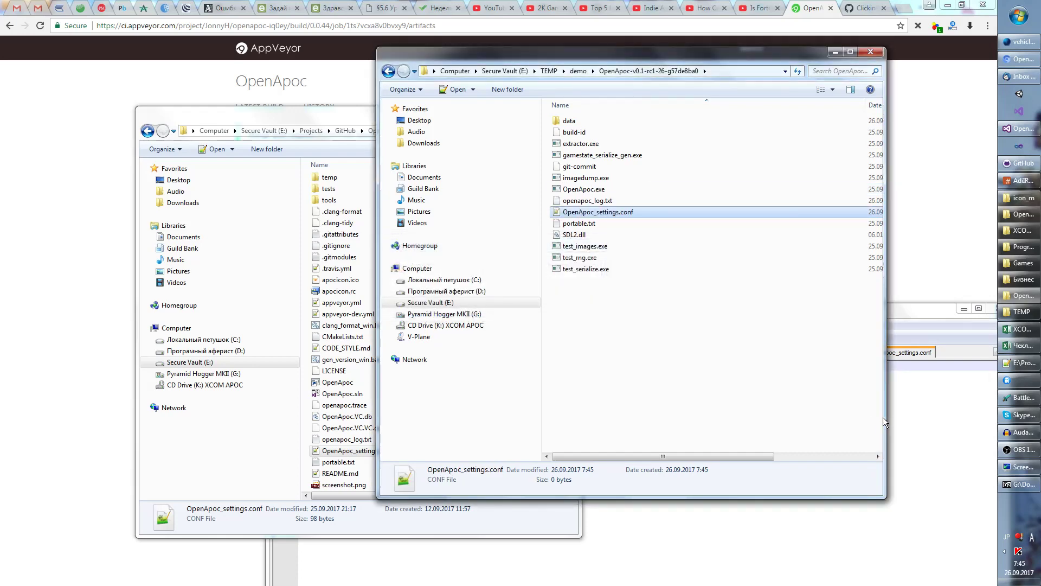
Step: Open the new OpenApoc_settings.conf in Notepad++ and enter the [Framework] section header, using the existing settings file as reference
{"action": "key", "text": "Return"}
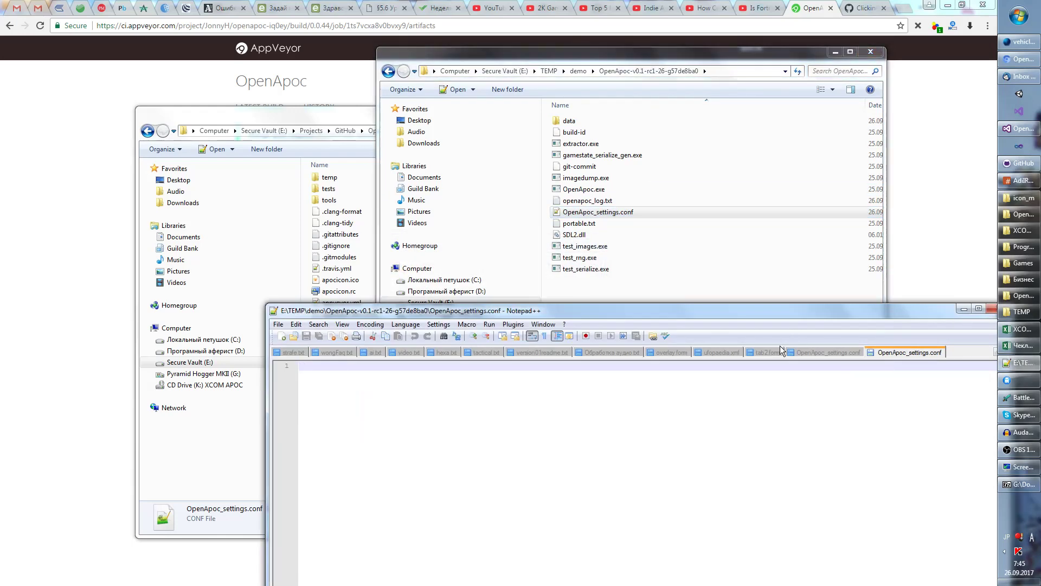
{"action": "left_click", "coordinate": [802, 352]}
{"action": "left_click_drag", "start_coordinate": [417, 374], "coordinate": [240, 355]}
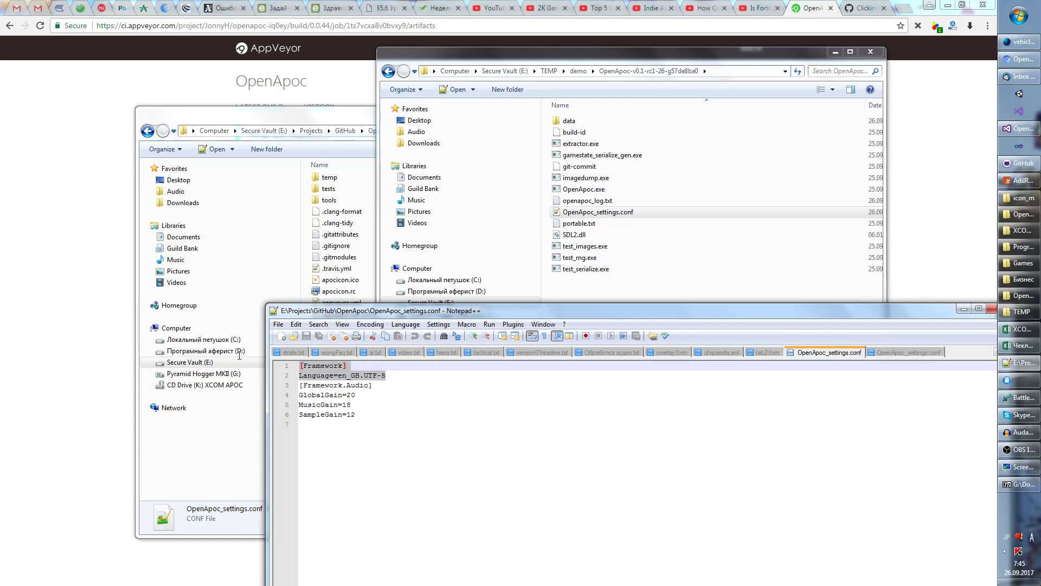
{"action": "left_click", "coordinate": [900, 353]}
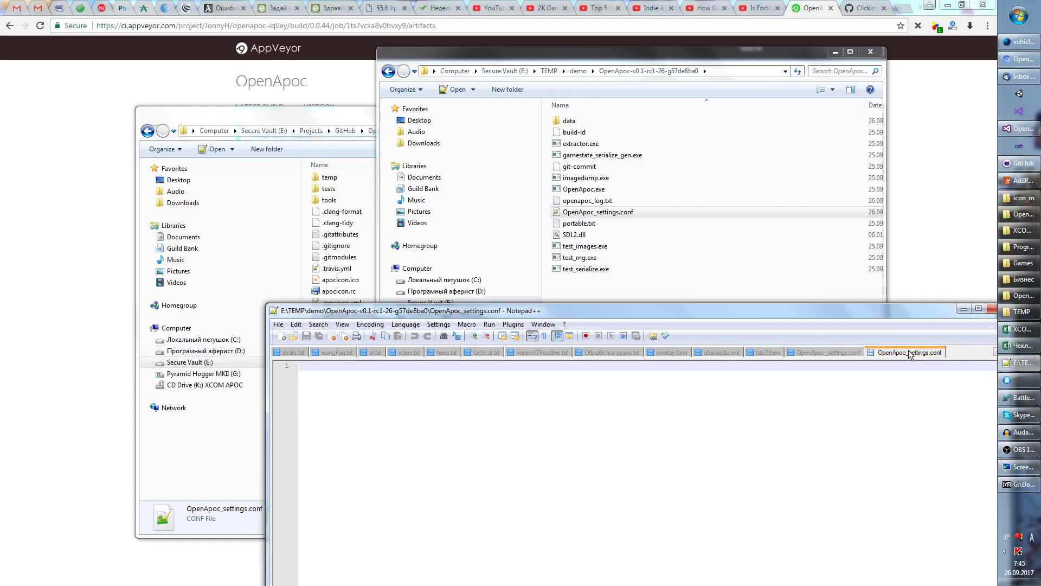
{"action": "type", "text": "[Framework"}
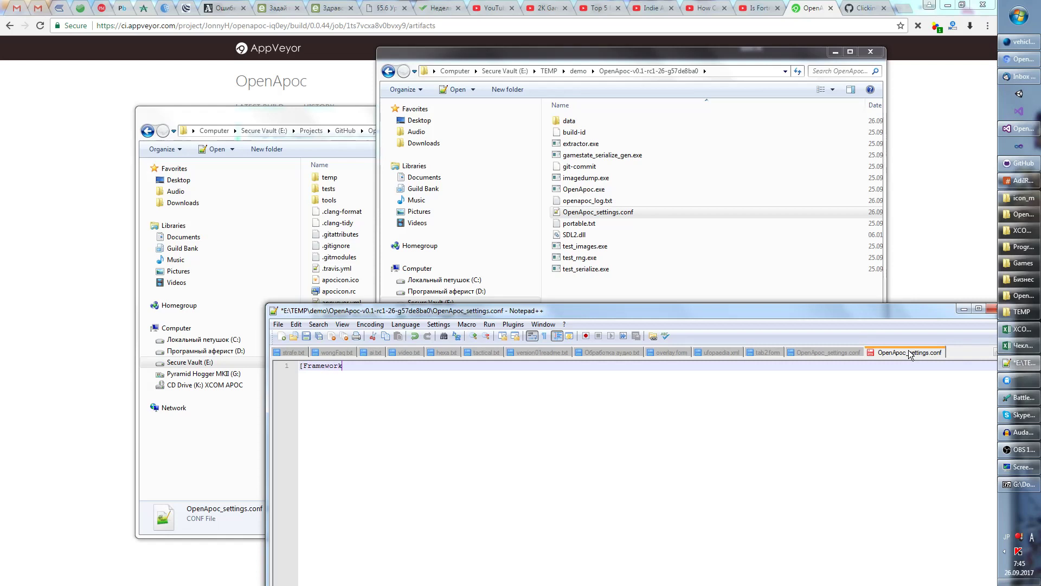
{"action": "type", "text": "]"}
{"action": "key", "text": "Return"}
Step: Add the line Language=en_GB.UTF-8 under [Framework] in the new settings file, matching the reference file, and save it
{"action": "left_click", "coordinate": [856, 354]}
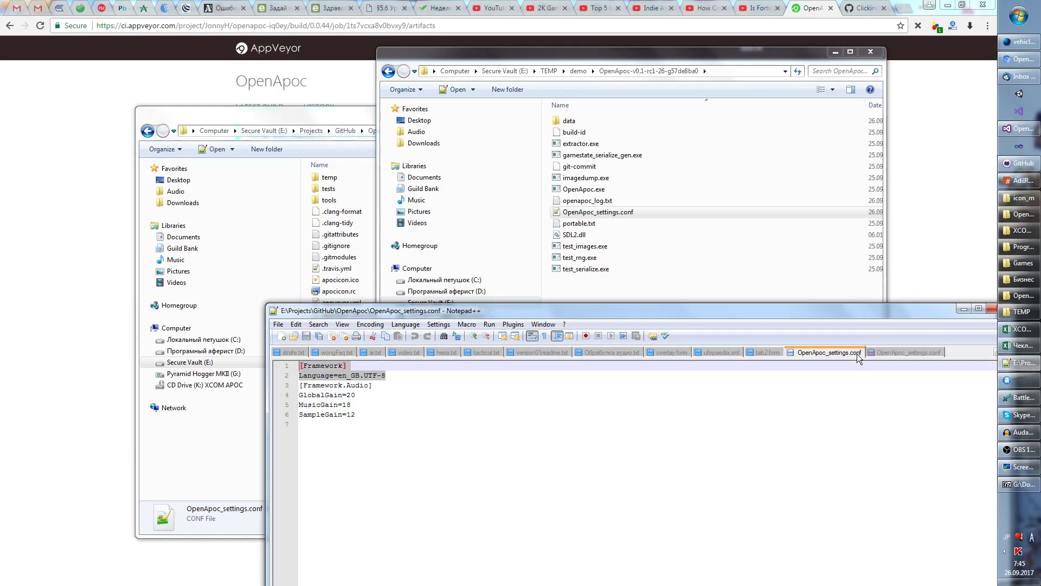
{"action": "left_click", "coordinate": [879, 353]}
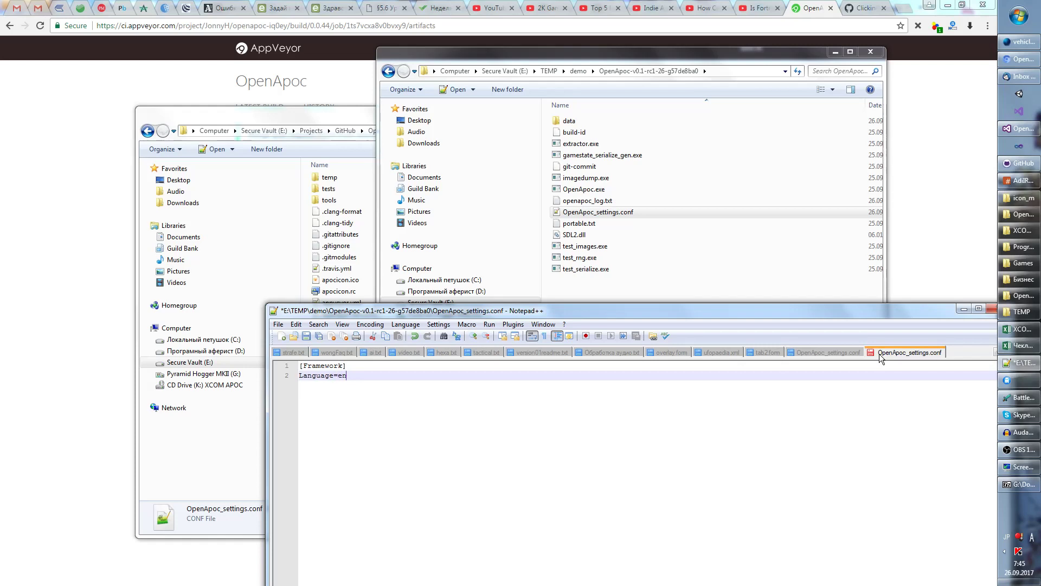
{"action": "key", "text": "ctrl+s"}
{"action": "key", "text": "ctrl+Tab"}
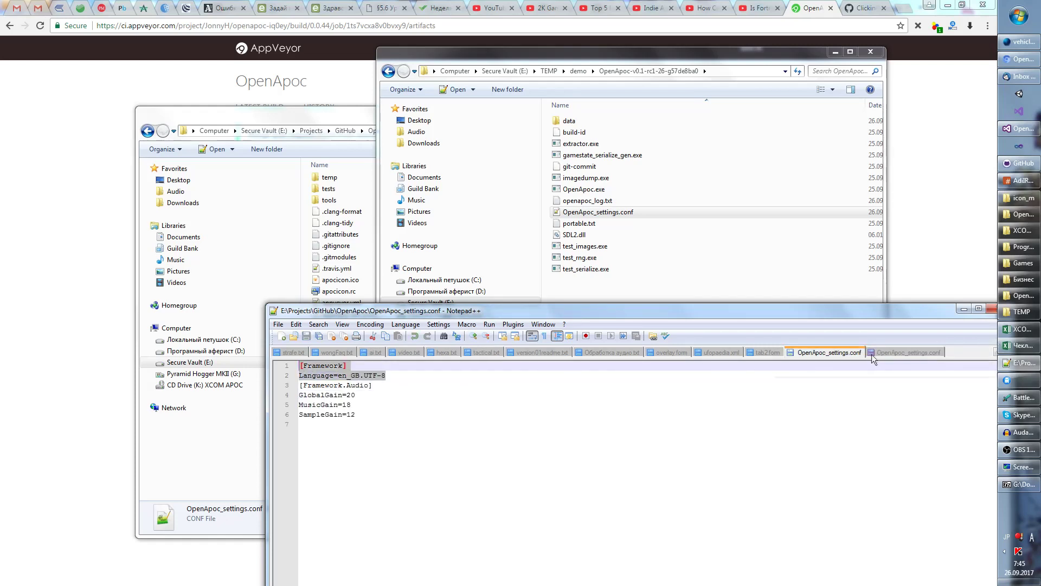
{"action": "left_click", "coordinate": [879, 353]}
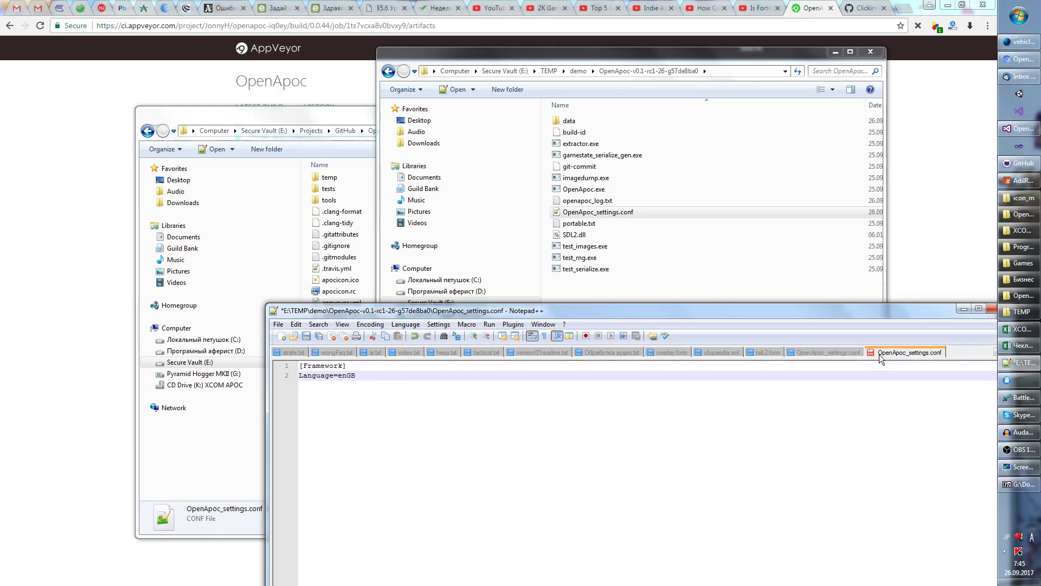
{"action": "left_click", "coordinate": [847, 355]}
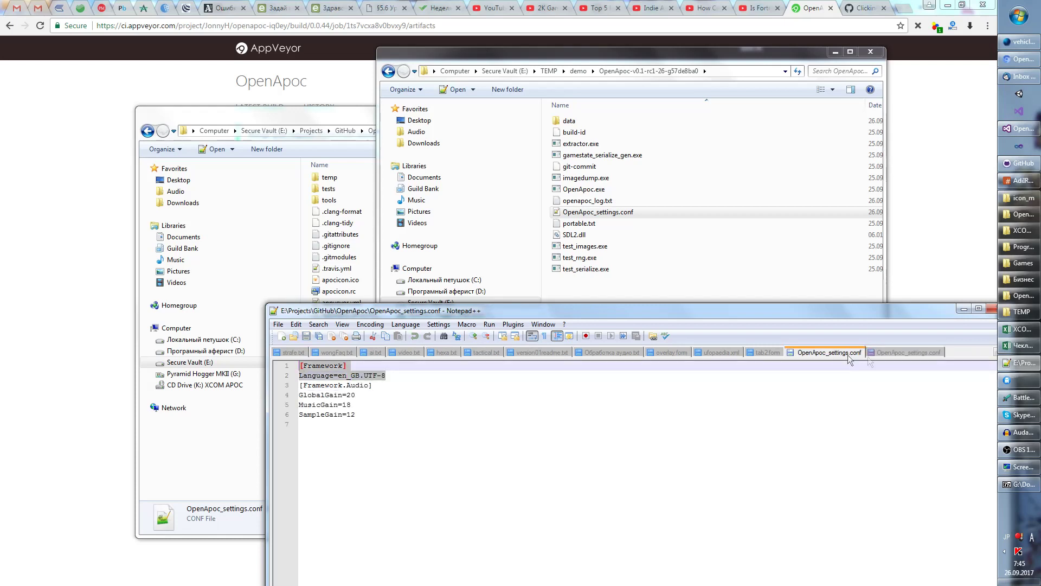
{"action": "left_click", "coordinate": [902, 355]}
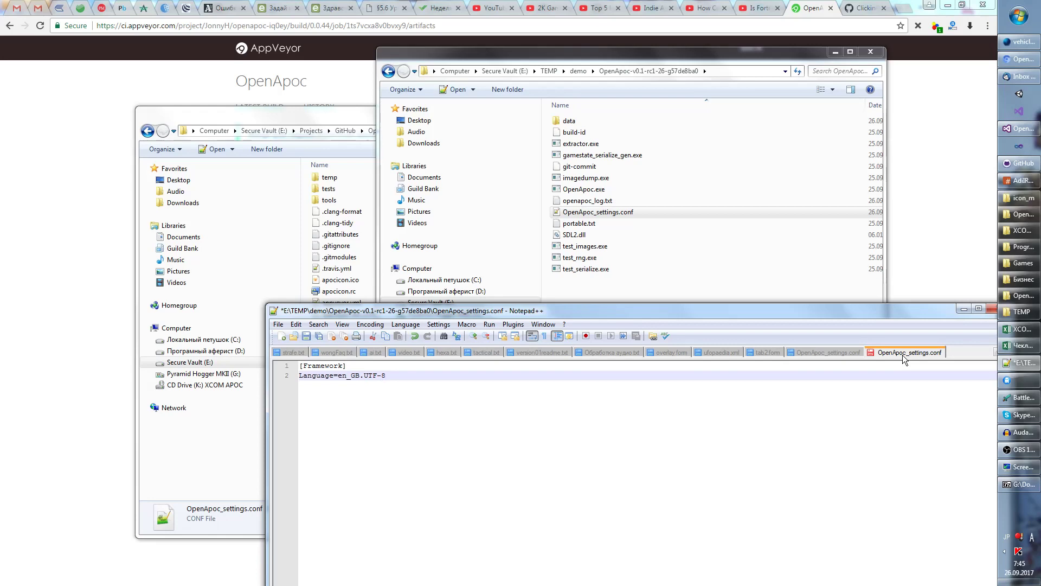
Step: Launch OpenApoc.exe from the OpenApoc-v0.1-rc1-26-g57de8ba0 folder and start a campaign game at Novice difficulty
{"action": "left_click", "coordinate": [666, 233]}
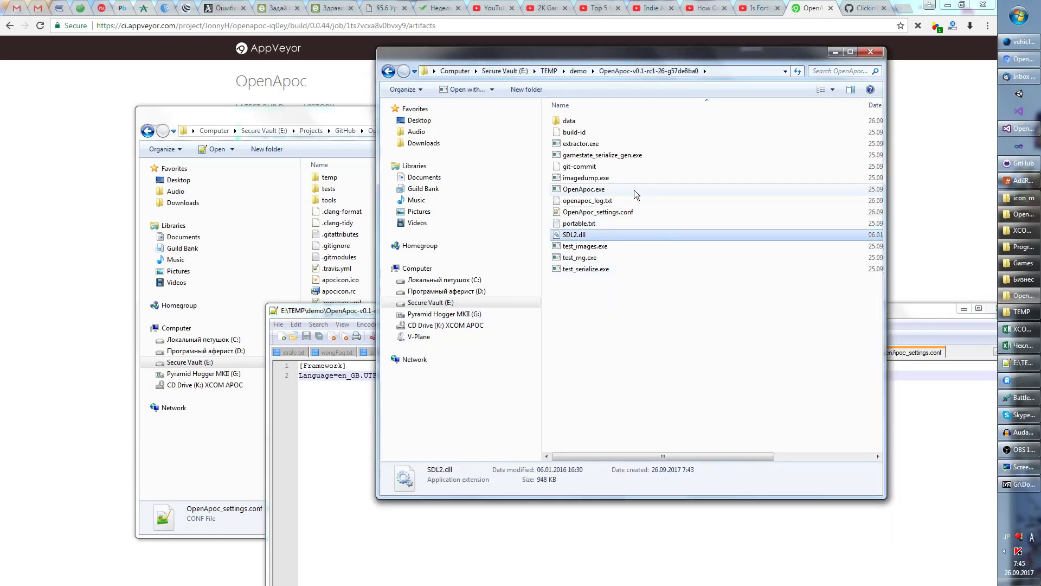
{"action": "double_click", "coordinate": [634, 190]}
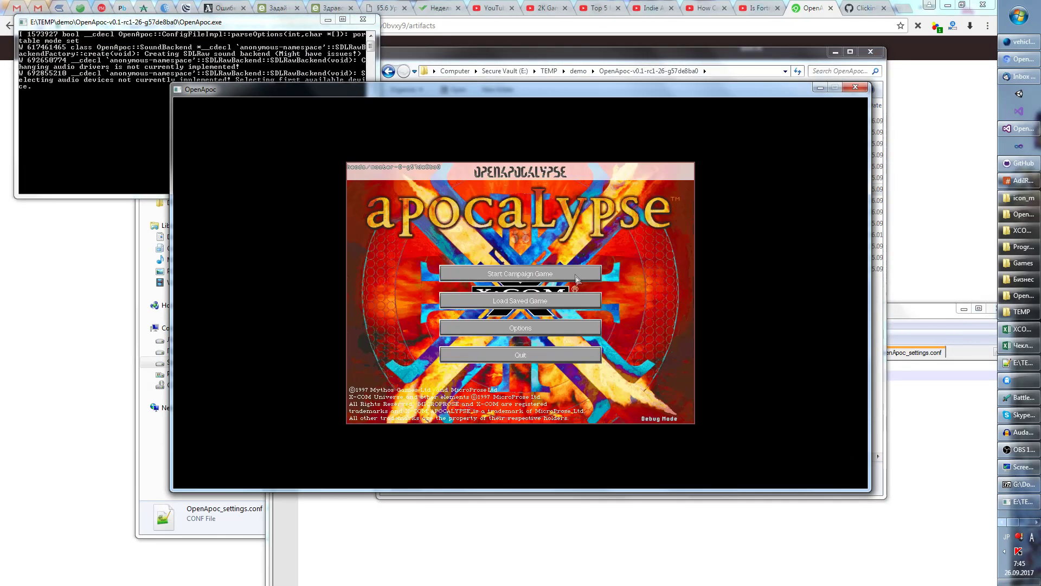
{"action": "left_click", "coordinate": [576, 278]}
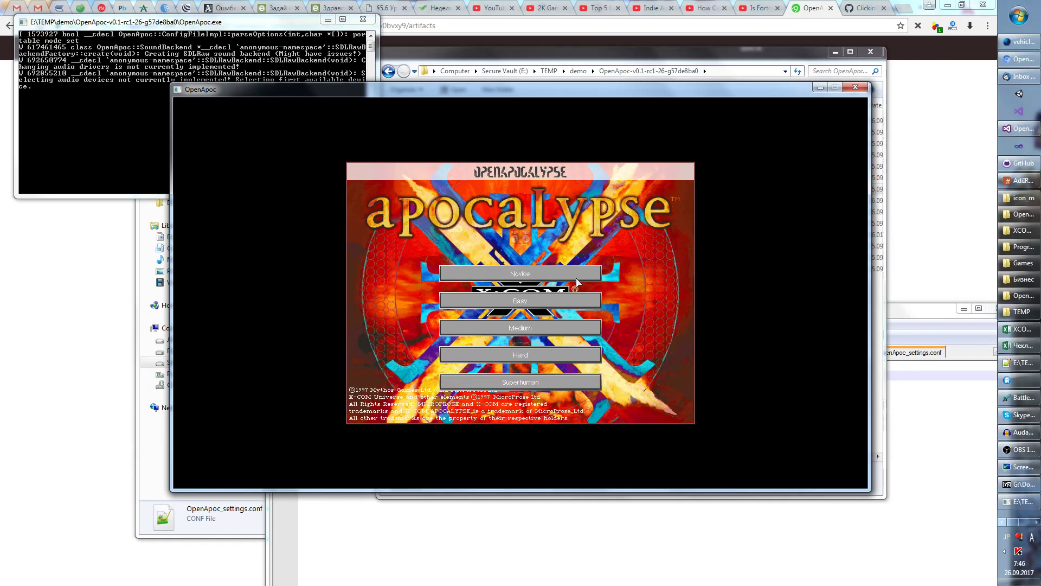
{"action": "left_click", "coordinate": [576, 279]}
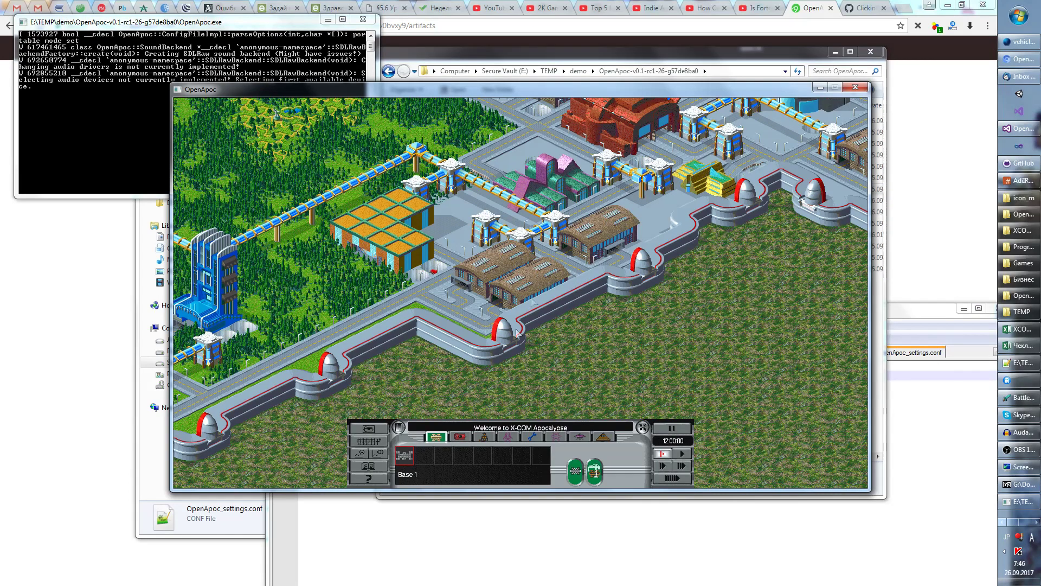
Step: Show the city's vehicle list and look through the in-game options, including Save Game, before returning to the city
{"action": "left_click", "coordinate": [460, 436]}
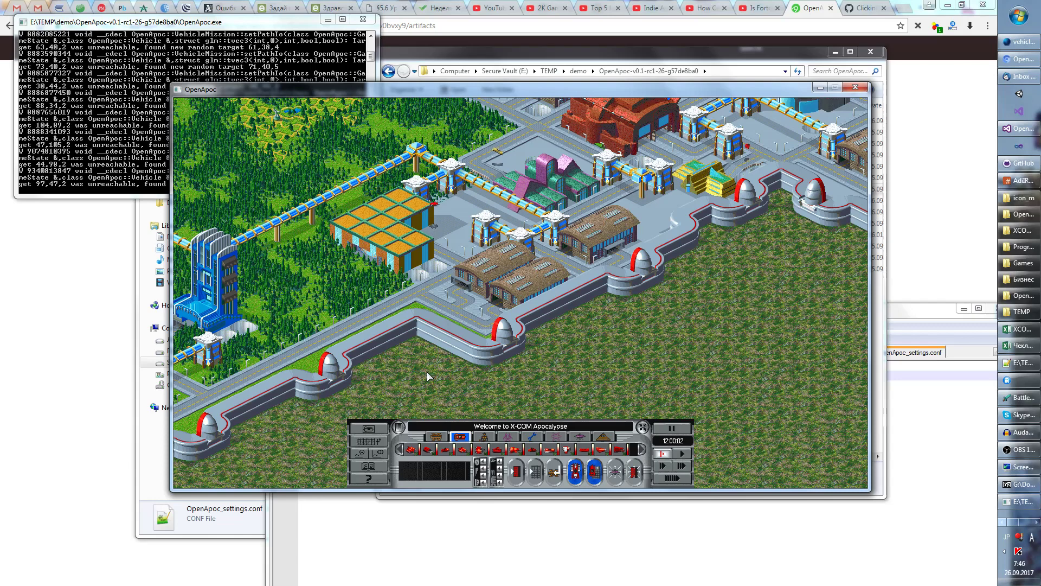
{"action": "key", "text": "Up"}
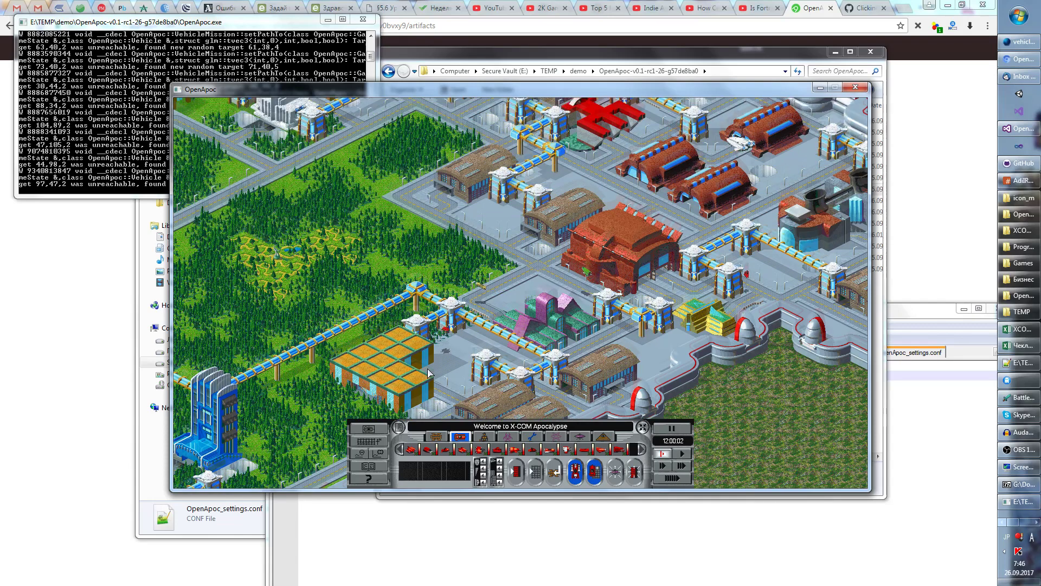
{"action": "left_click", "coordinate": [379, 477]}
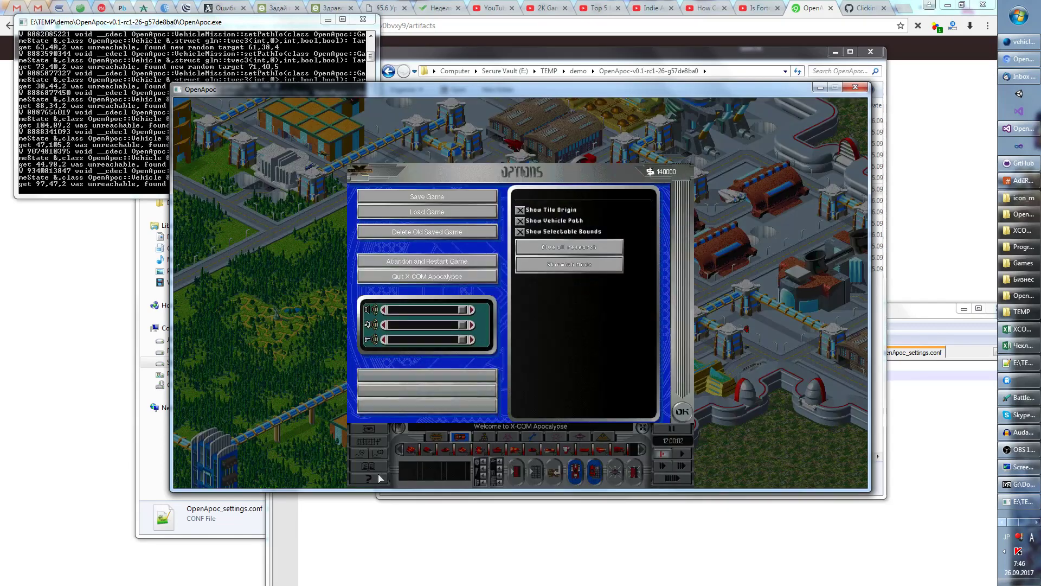
{"action": "left_click", "coordinate": [442, 198]}
{"action": "key", "text": "Escape"}
{"action": "key", "text": "Escape"}
Step: Look over the city map in all directions to examine how buildings, roads and vehicles are rendered
{"action": "key", "text": "Up"}
{"action": "key", "text": "Up"}
{"action": "key", "text": "Up"}
{"action": "key", "text": "Up"}
{"action": "key", "text": "Up"}
{"action": "key", "text": "Up"}
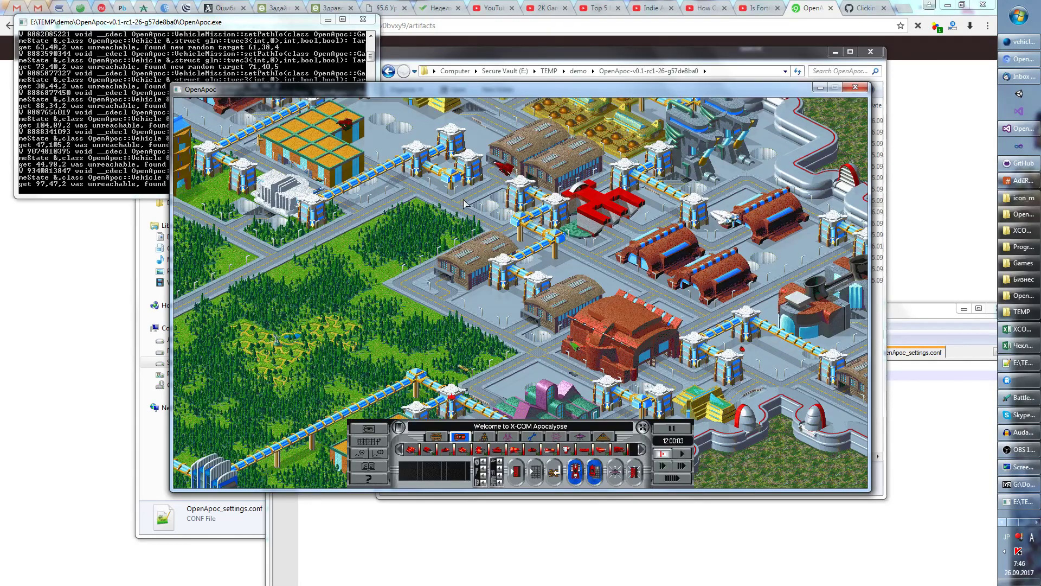
{"action": "key", "text": "Down"}
{"action": "key", "text": "Down"}
{"action": "key", "text": "Down"}
{"action": "key", "text": "Down"}
{"action": "key", "text": "Down"}
{"action": "key", "text": "Down"}
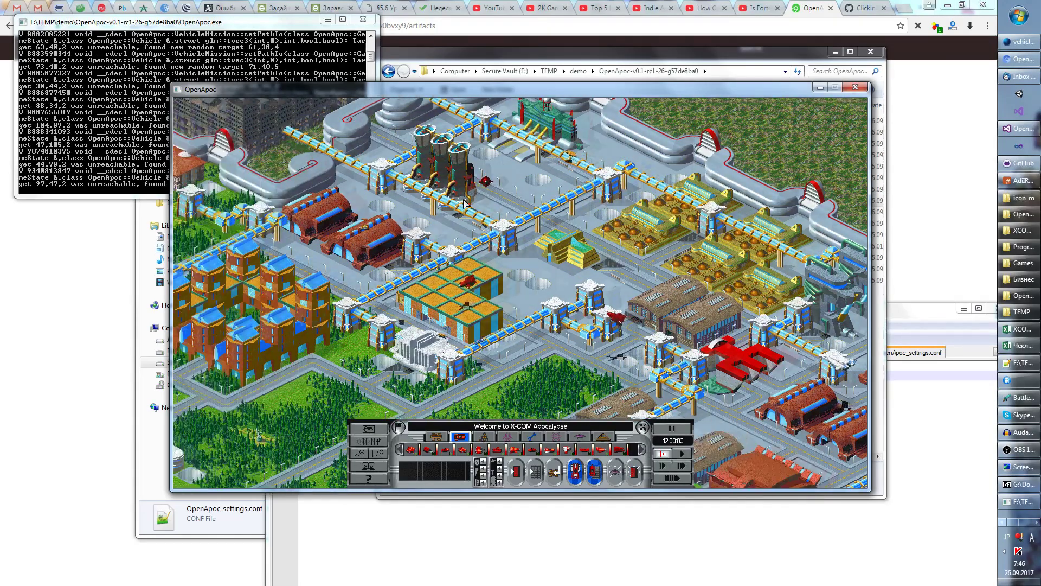
{"action": "key", "text": "Down"}
{"action": "key", "text": "Right"}
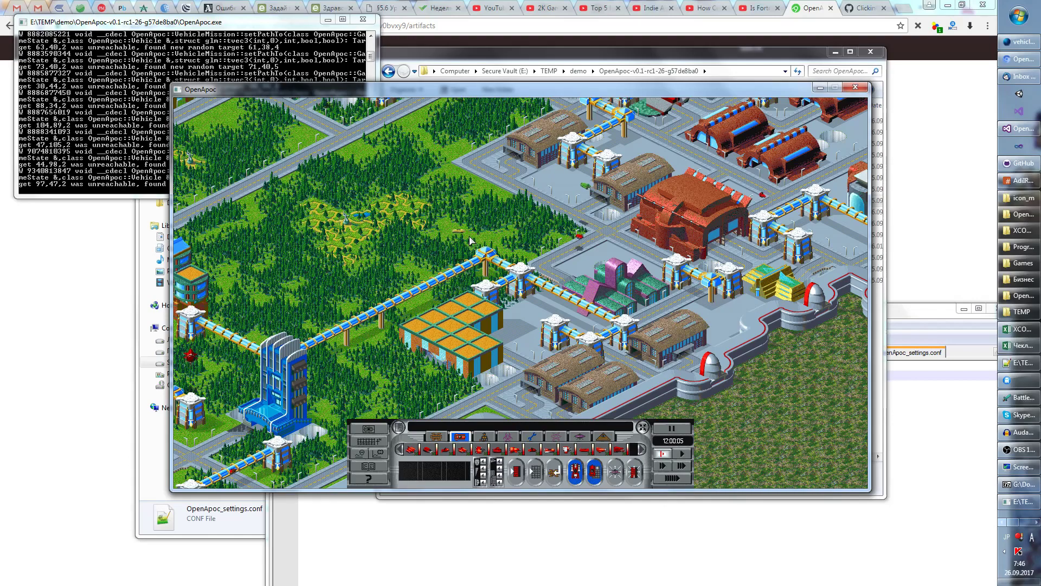
{"action": "key", "text": "Up"}
{"action": "key", "text": "Up"}
{"action": "key", "text": "Up"}
{"action": "key", "text": "Up"}
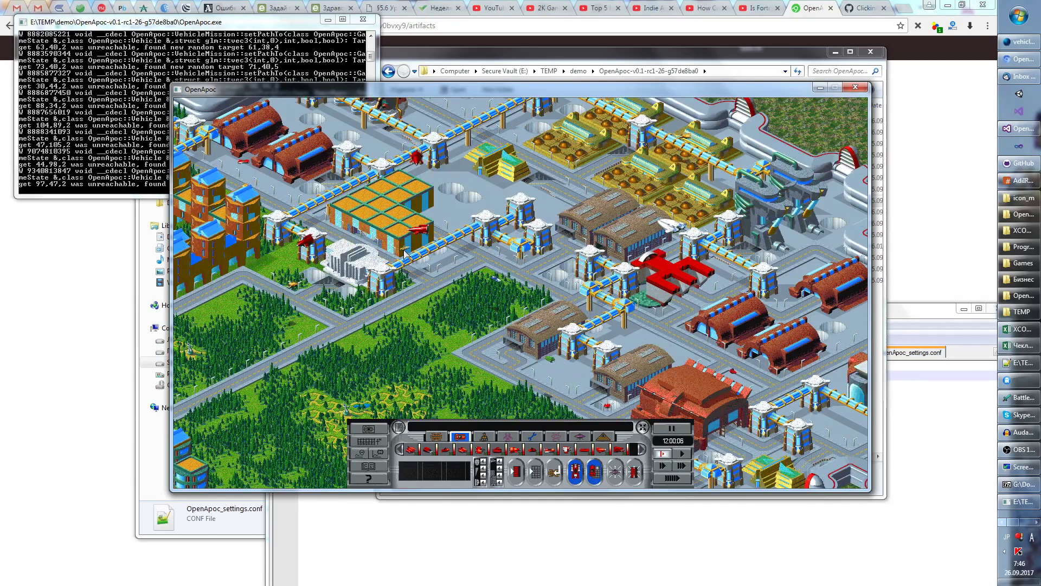
{"action": "key", "text": "Left"}
{"action": "key", "text": "Left"}
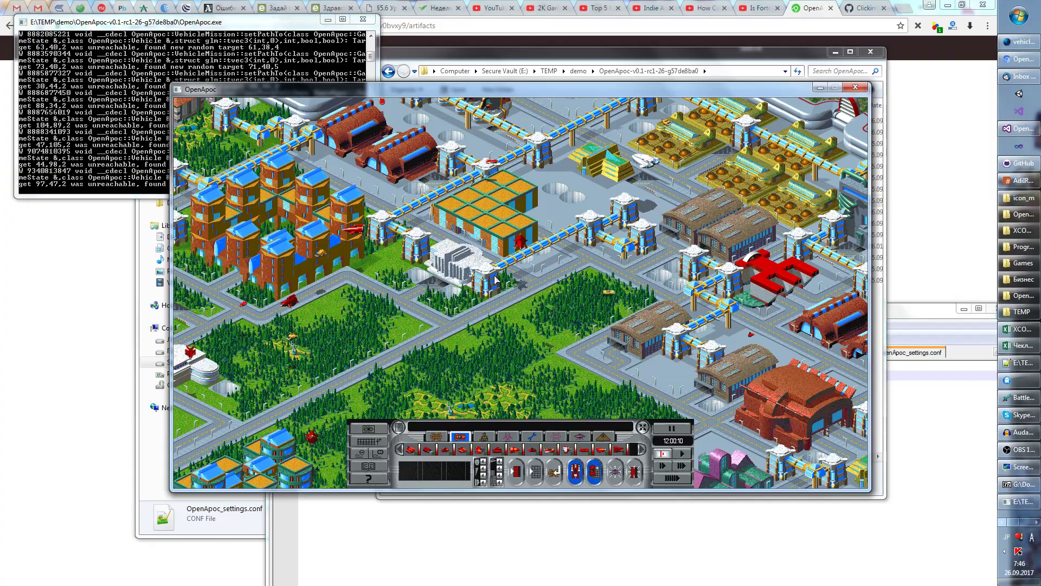
{"action": "key", "text": "Up"}
{"action": "key", "text": "Up"}
{"action": "key", "text": "Left"}
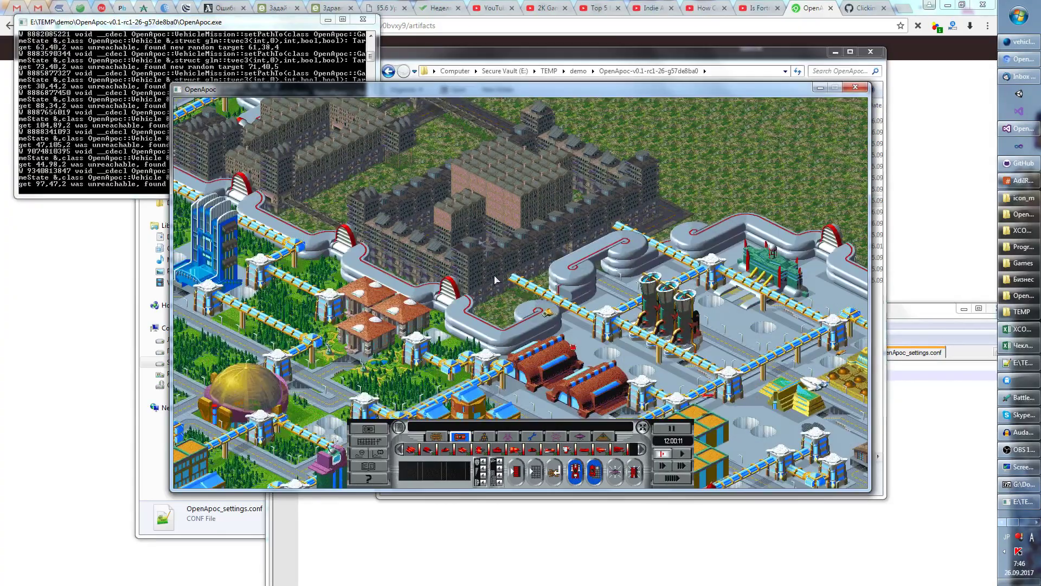
{"action": "key", "text": "Down"}
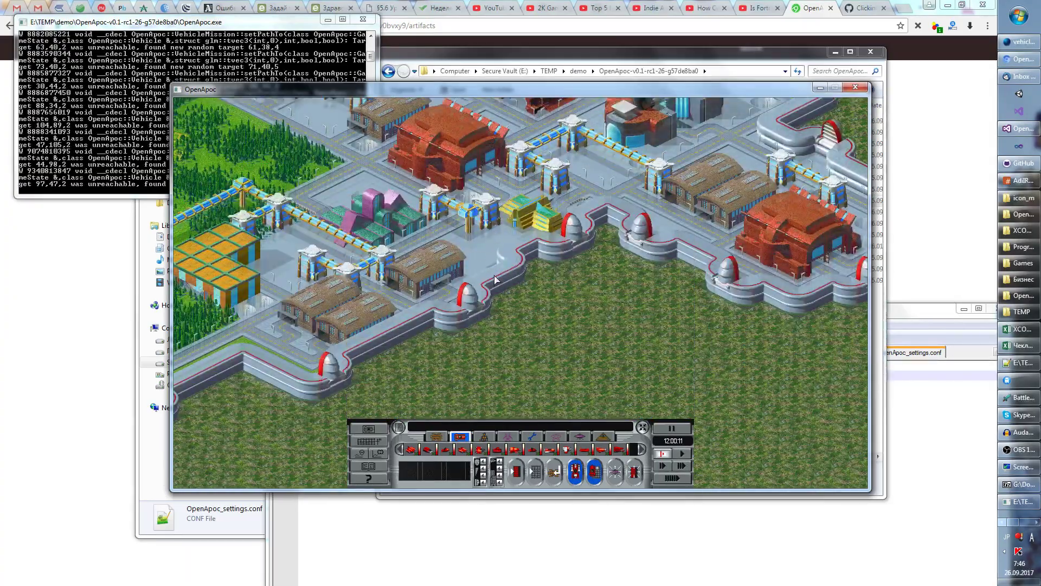
{"action": "key", "text": "Left"}
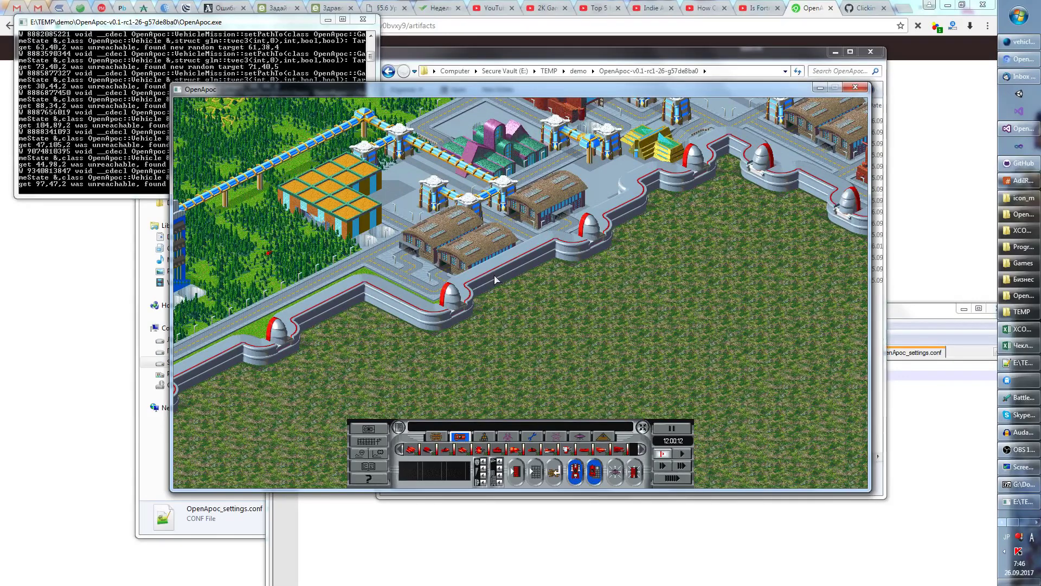
Step: Inspect buildings near the city wall, view the Nanotech organisation's information page and return to the city map
{"action": "left_click", "coordinate": [491, 256]}
{"action": "key", "text": "Escape"}
{"action": "left_click", "coordinate": [361, 213]}
{"action": "key", "text": "Escape"}
{"action": "left_click", "coordinate": [354, 211]}
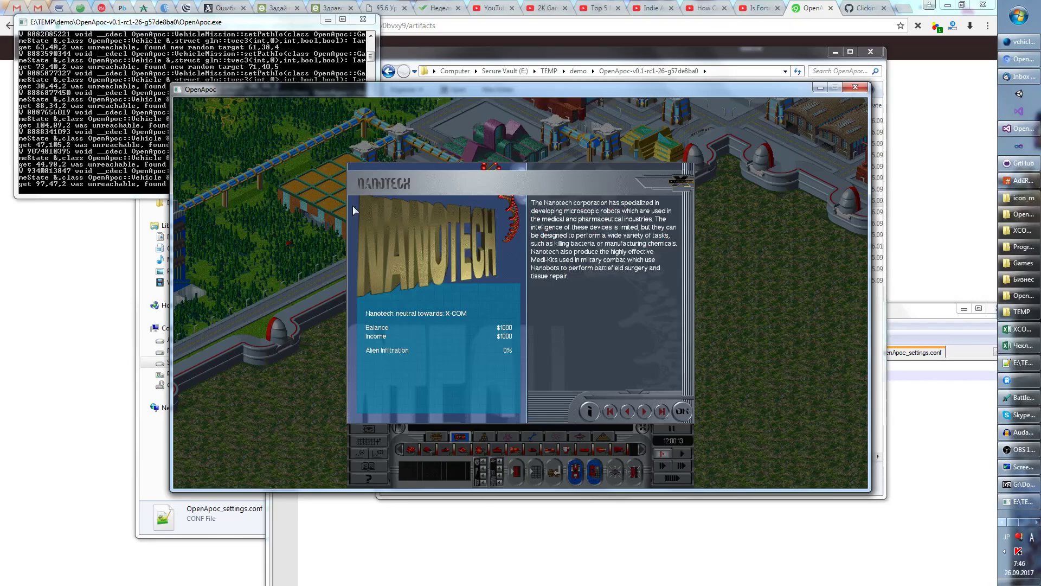
{"action": "left_click", "coordinate": [681, 411]}
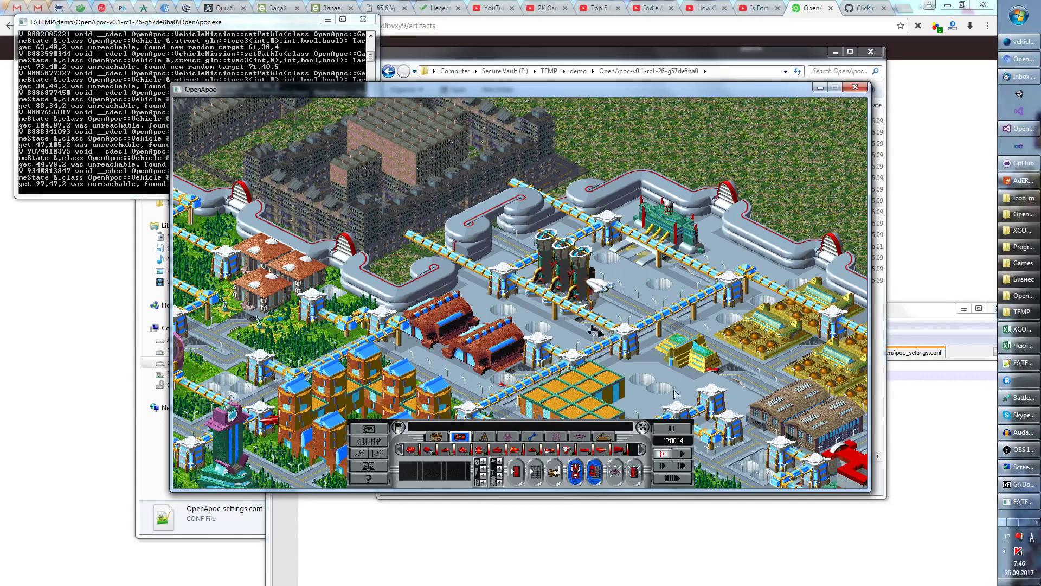
{"action": "key", "text": "Down"}
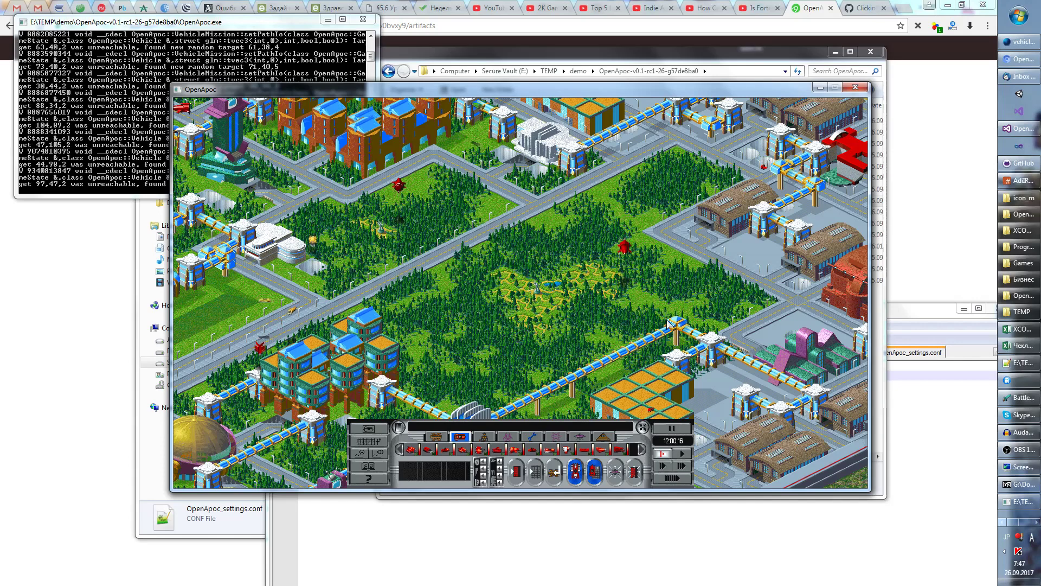
Step: Switch to AppVeyor and, from the OpenApoc build history, show the artifacts of build 0.0.44 for platform x64
{"action": "left_click", "coordinate": [812, 8]}
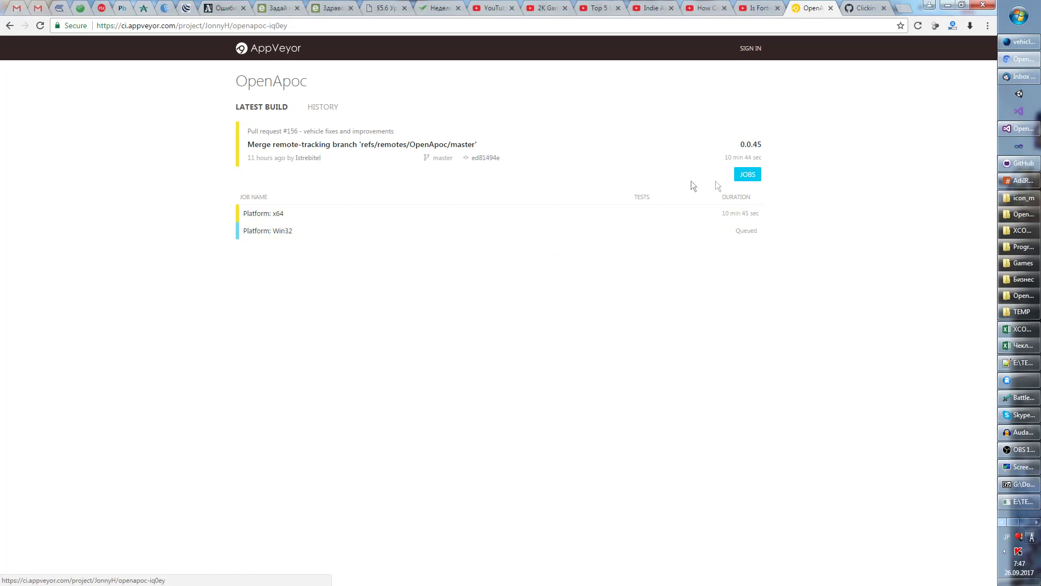
{"action": "left_click", "coordinate": [323, 108]}
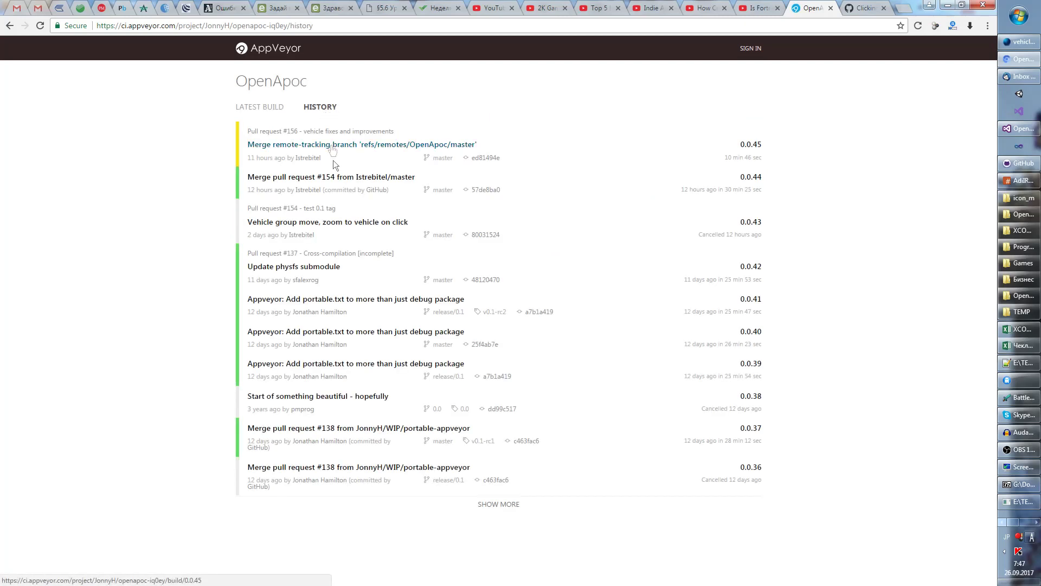
{"action": "left_click", "coordinate": [338, 179]}
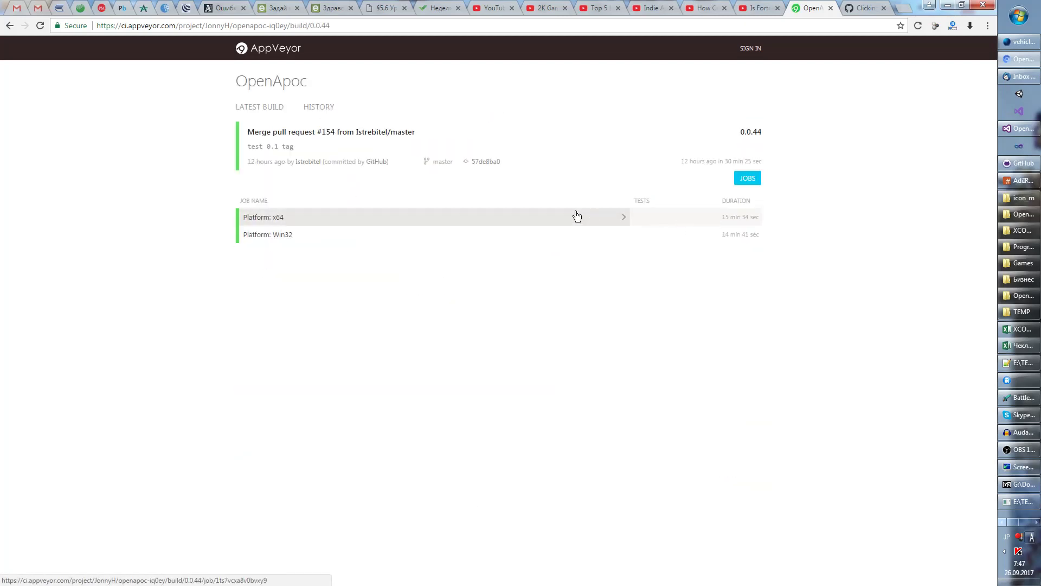
{"action": "left_click", "coordinate": [577, 216]}
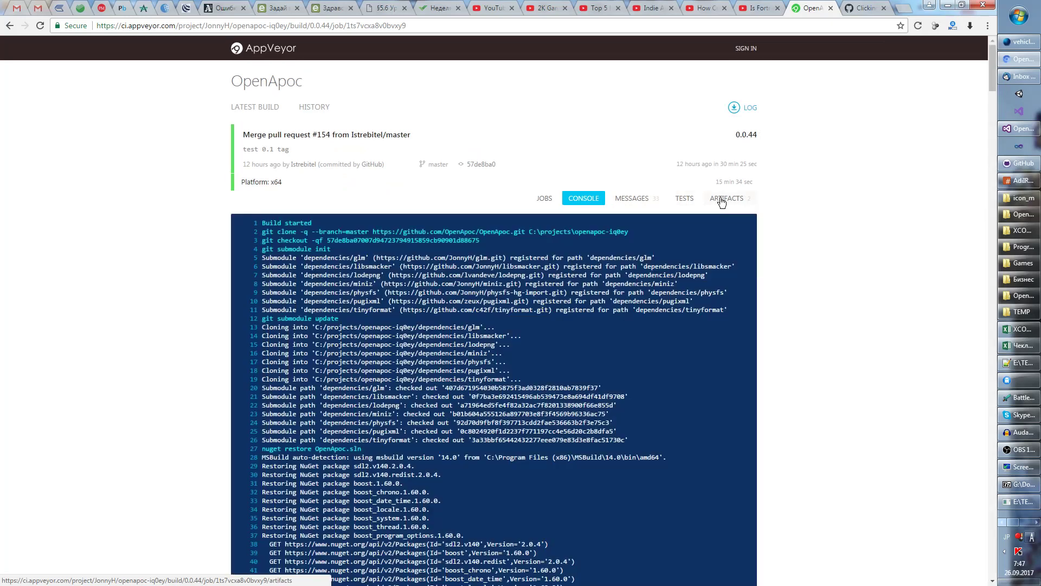
{"action": "left_click", "coordinate": [721, 200]}
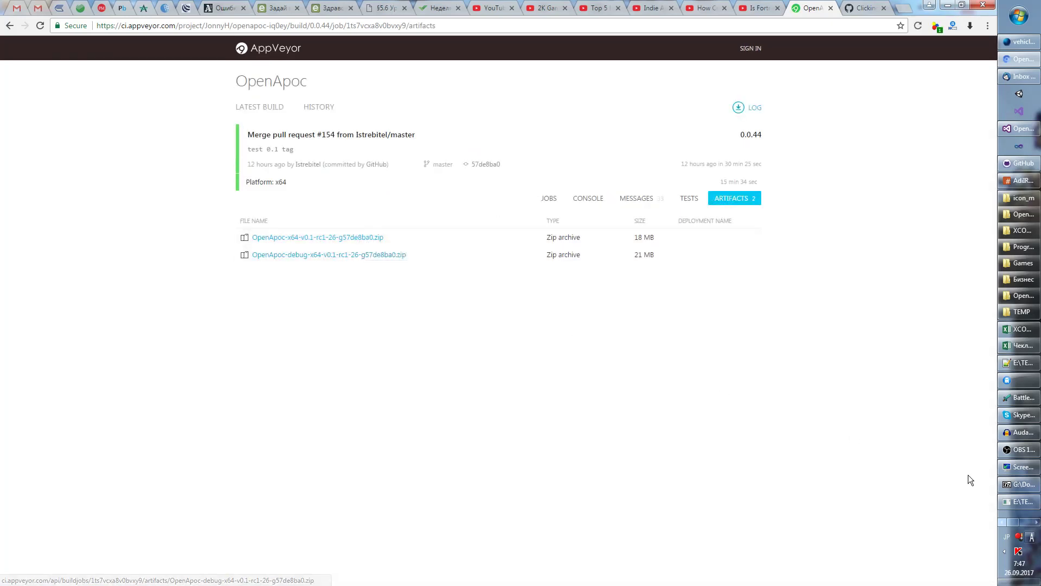
Step: Return to the running OpenApoc game and look over the park, industrial district and city wall
{"action": "left_click", "coordinate": [1021, 501]}
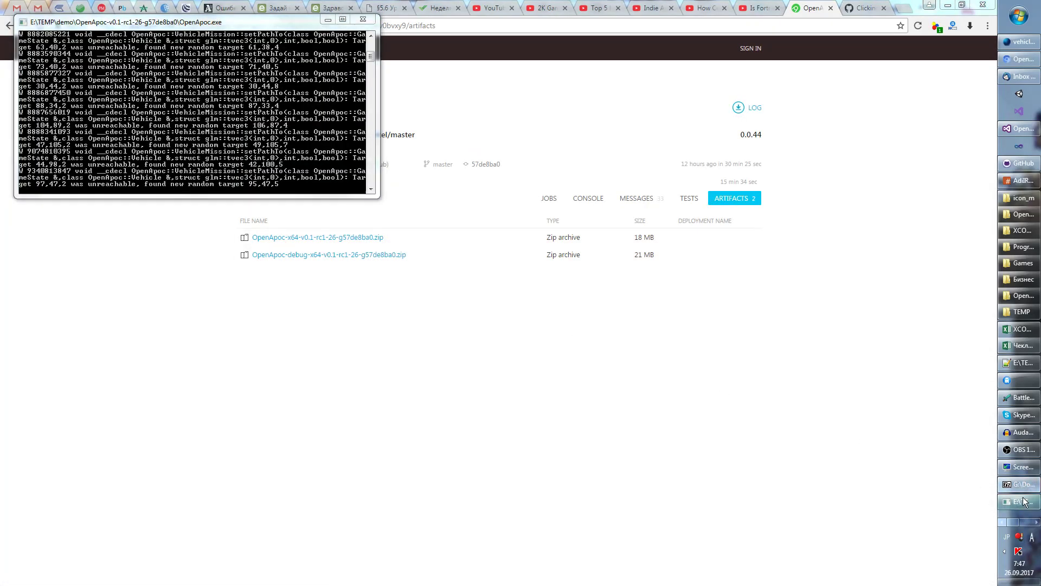
{"action": "left_click", "coordinate": [1019, 484]}
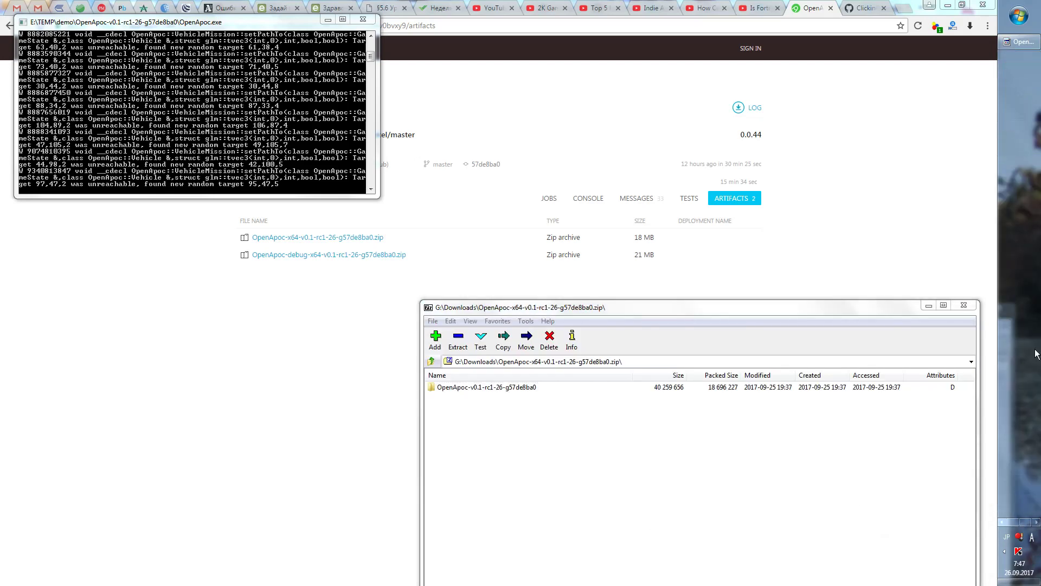
{"action": "left_click", "coordinate": [1004, 44]}
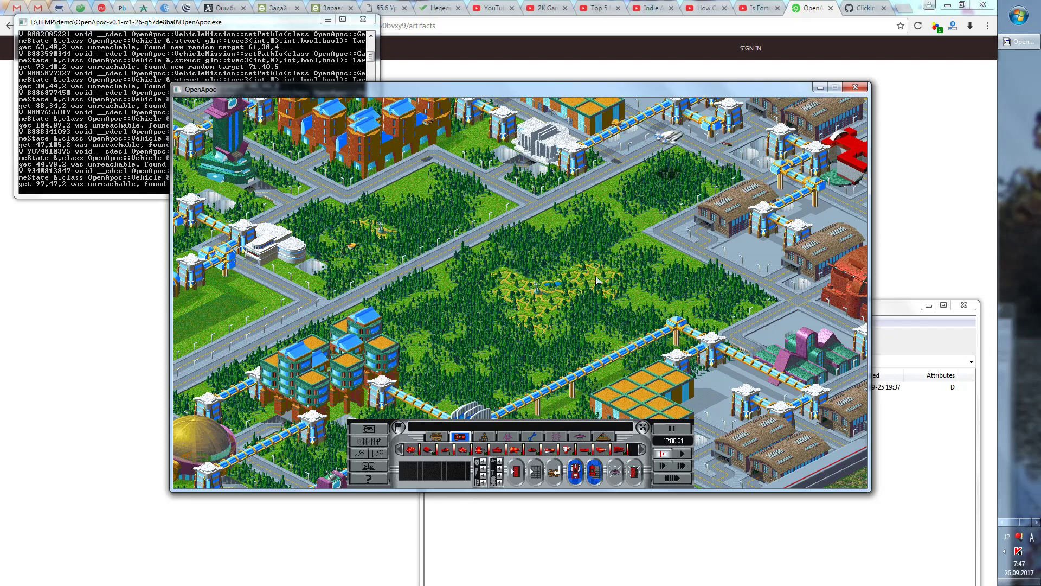
{"action": "key", "text": "Up"}
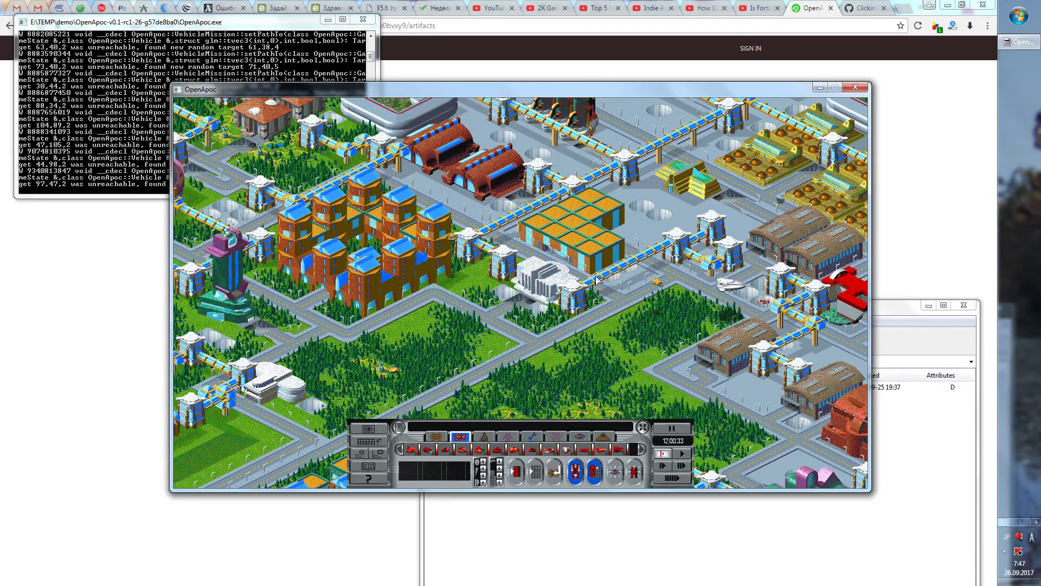
{"action": "key", "text": "Right"}
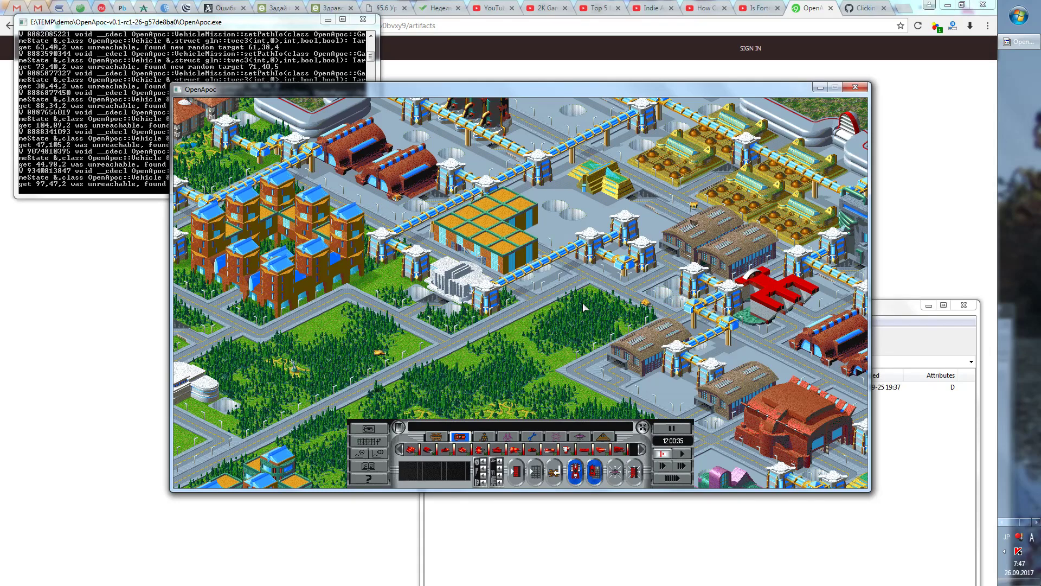
{"action": "key", "text": "Down"}
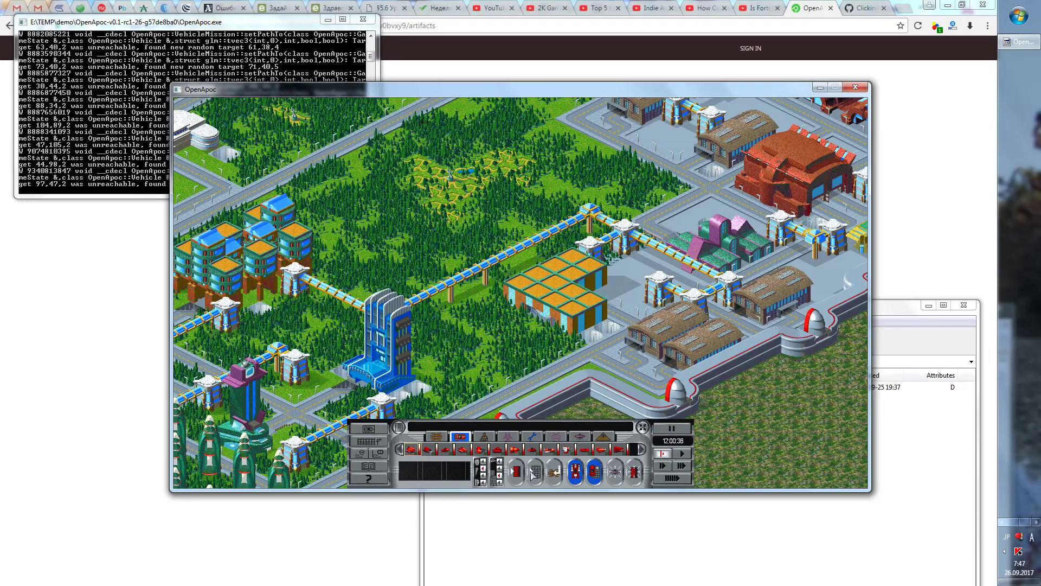
{"action": "key", "text": "Right"}
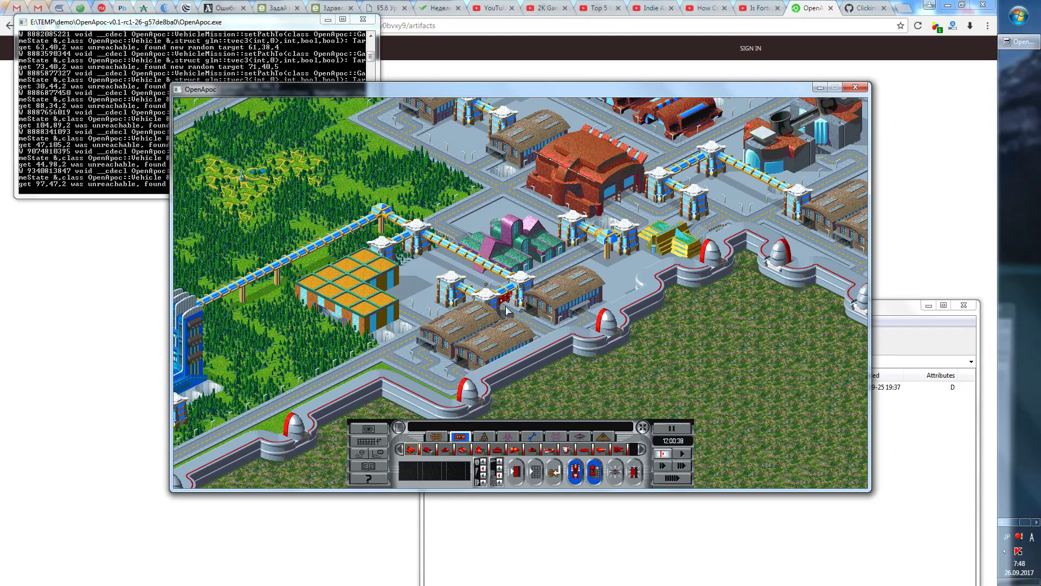
{"action": "key", "text": "Up"}
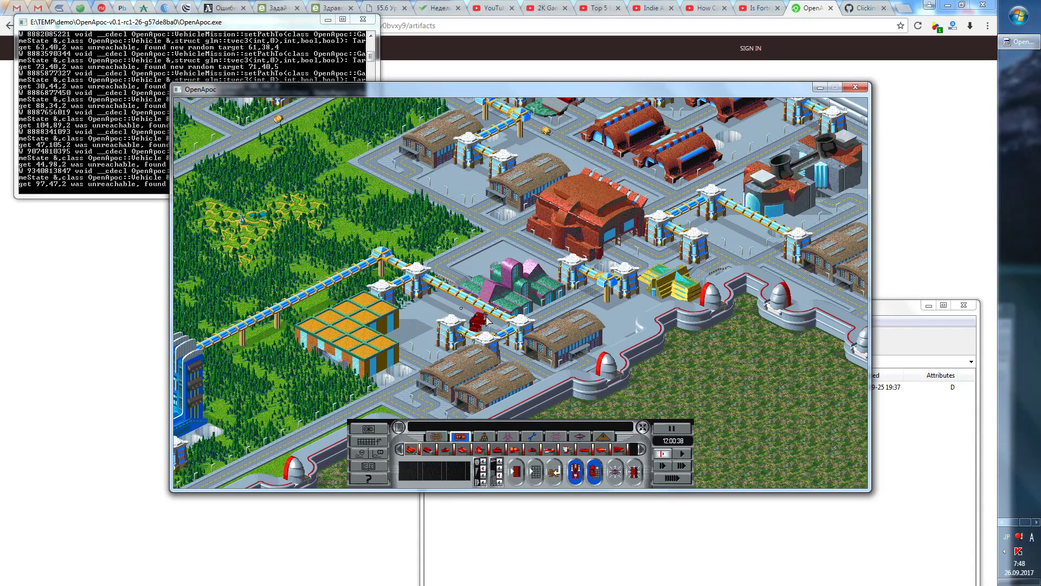
{"action": "key", "text": "Up"}
{"action": "key", "text": "Left"}
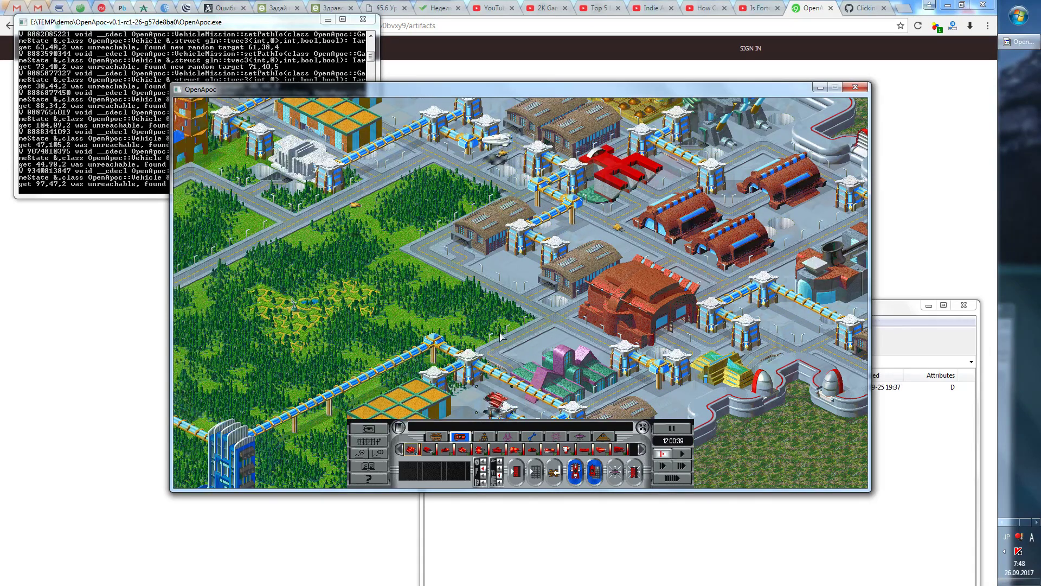
Step: View the skirmish location list from the in-game options and return to the city
{"action": "key", "text": "Escape"}
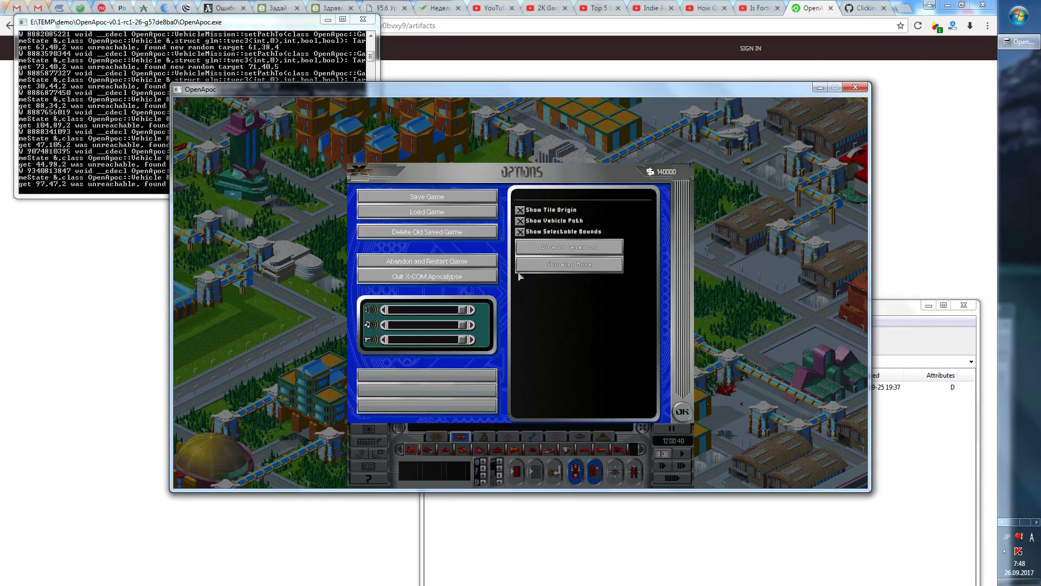
{"action": "left_click", "coordinate": [546, 270]}
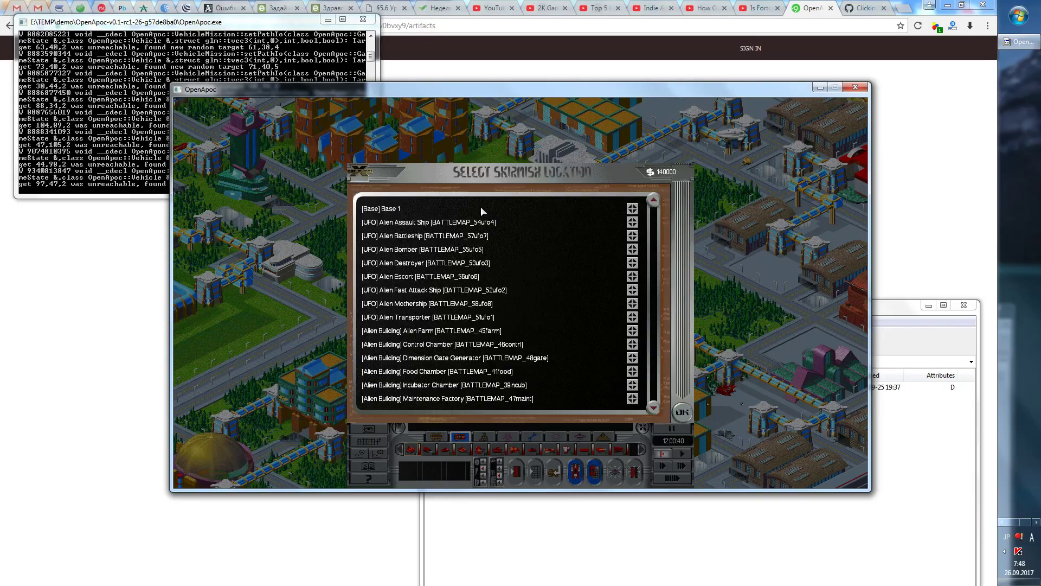
{"action": "key", "text": "Escape"}
{"action": "key", "text": "Escape"}
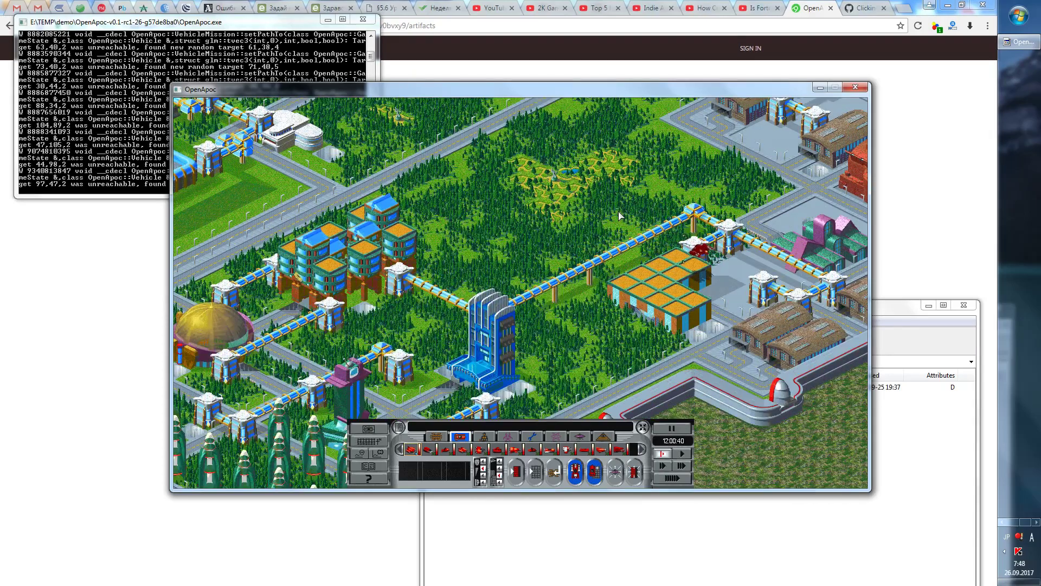
Step: Select different vehicles from the vehicle list and look at the city around them
{"action": "left_click", "coordinate": [461, 448]}
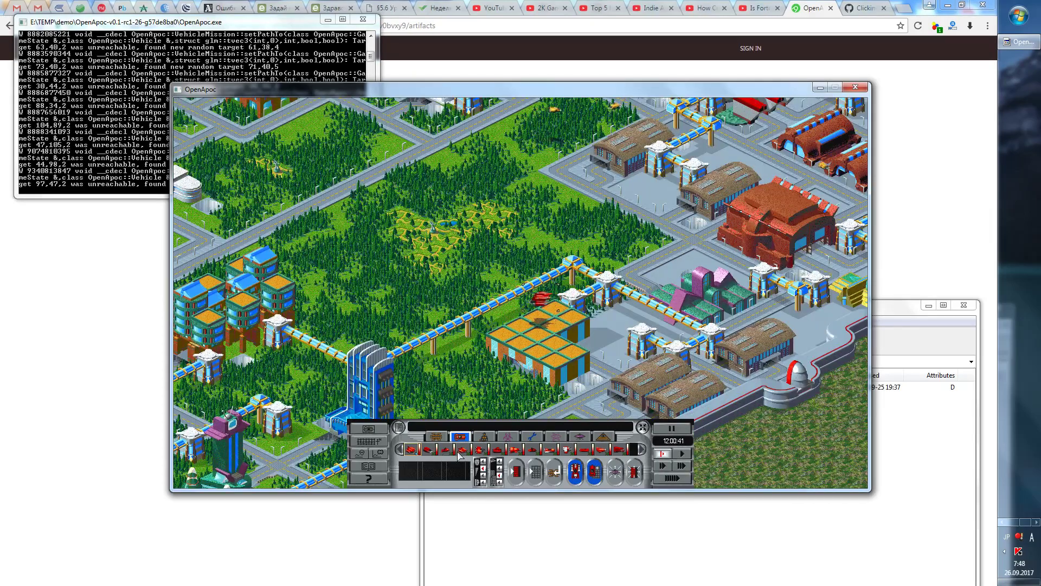
{"action": "left_click", "coordinate": [480, 449]}
{"action": "left_click", "coordinate": [599, 459]}
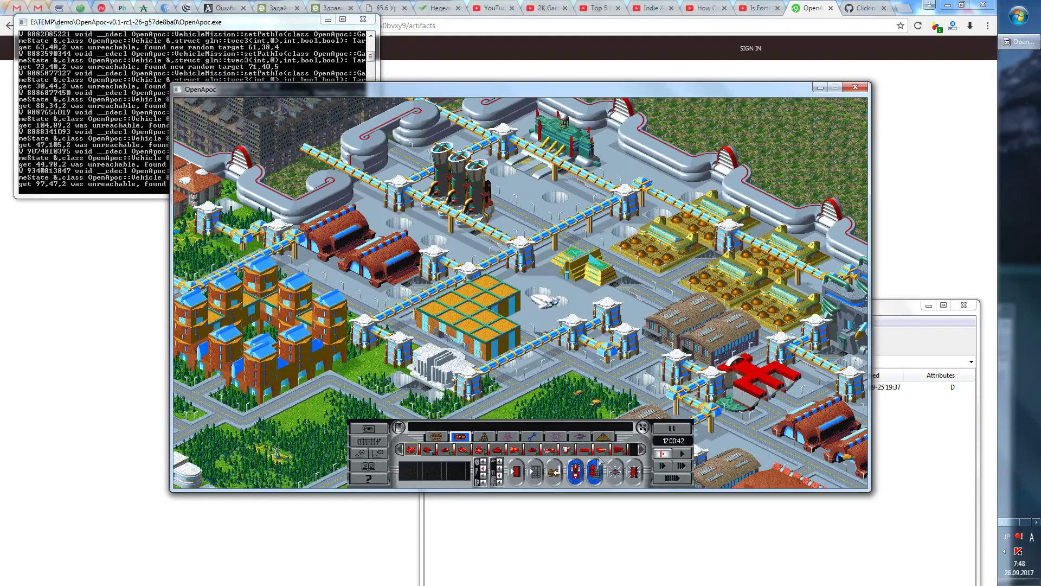
Step: Open Retaliator 1 for equipping, change the equipment category and fit a stocked item into the middle of its hull
{"action": "left_click", "coordinate": [568, 450]}
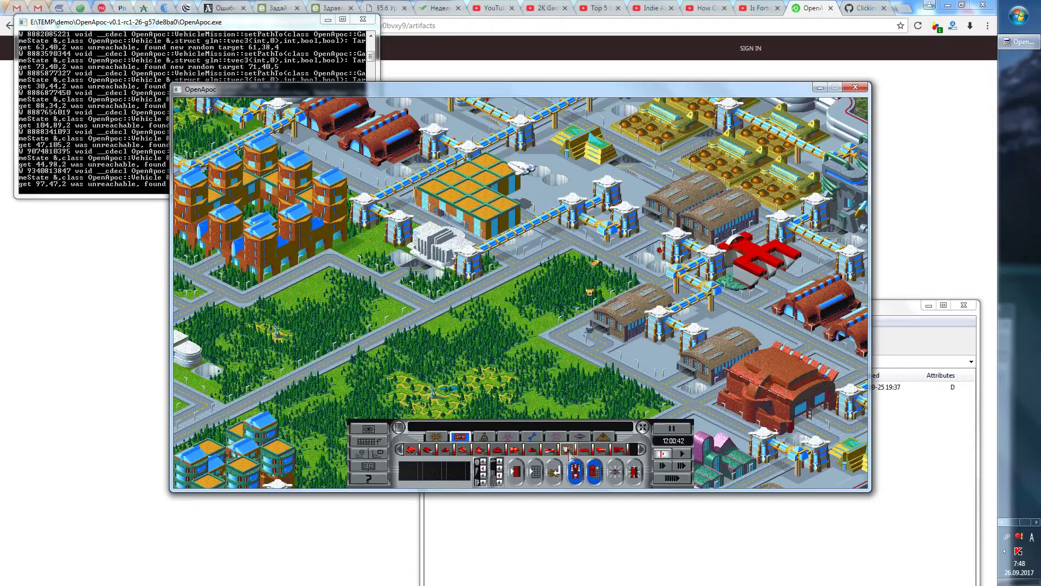
{"action": "left_click", "coordinate": [575, 471]}
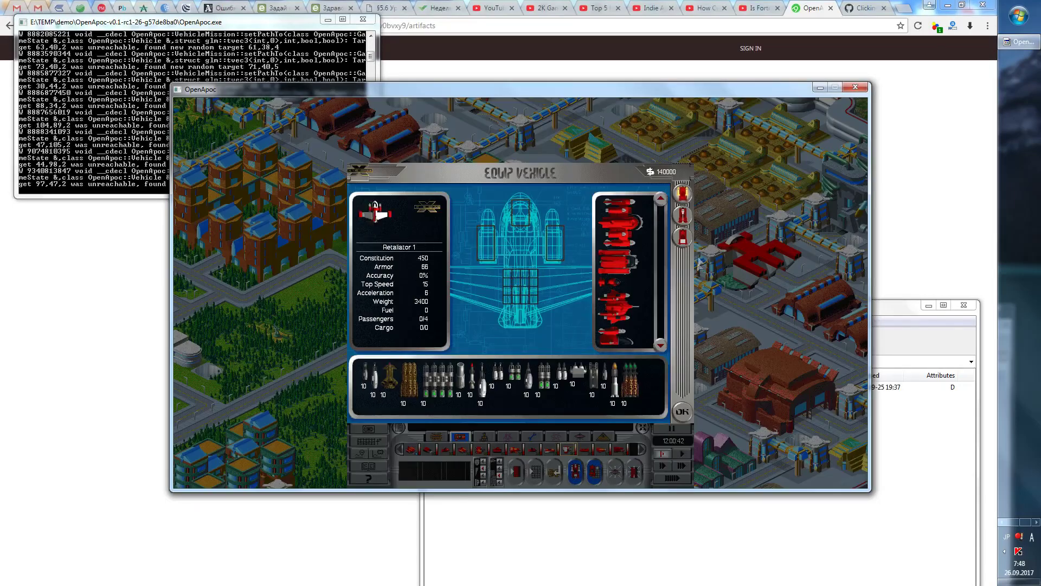
{"action": "left_click", "coordinate": [683, 237]}
{"action": "left_click_drag", "start_coordinate": [594, 372], "coordinate": [527, 282]}
{"action": "left_click", "coordinate": [678, 413]}
Step: Run the game clock at a faster speed, return to the slowest speed and check the Retaliator 1 equipment again
{"action": "left_click", "coordinate": [681, 466]}
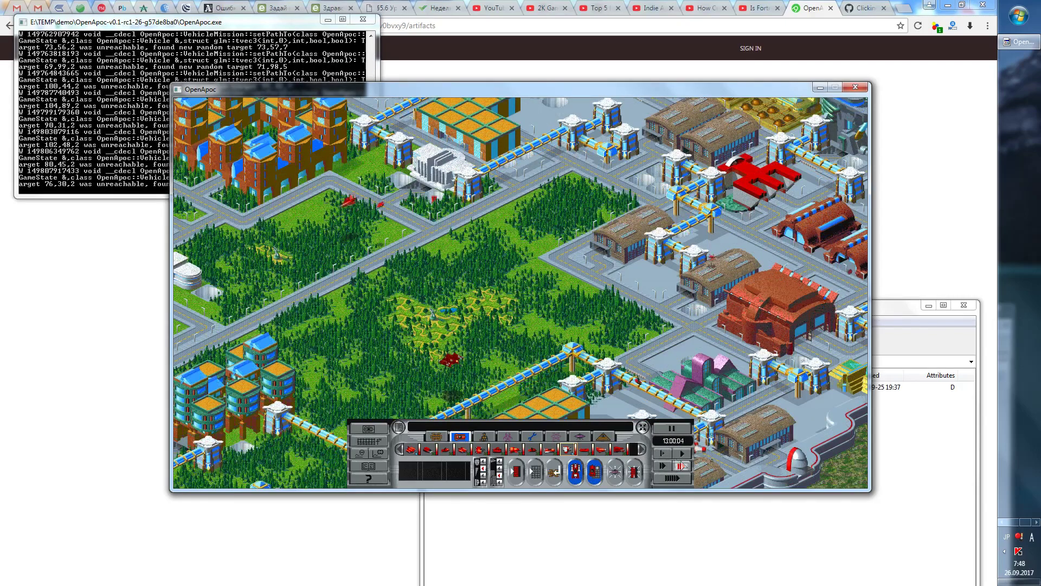
{"action": "left_click", "coordinate": [662, 454]}
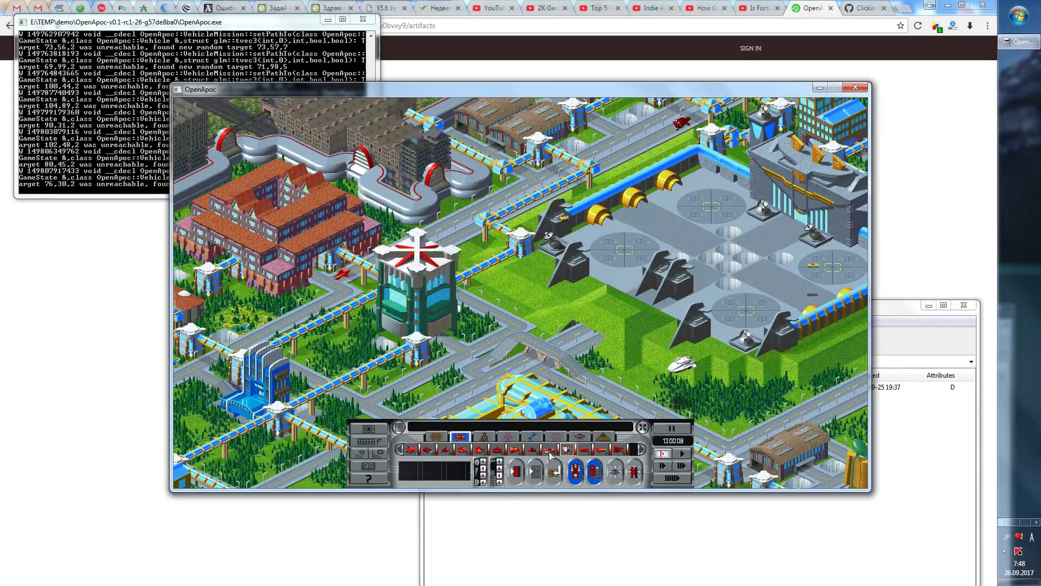
{"action": "left_click", "coordinate": [565, 450]}
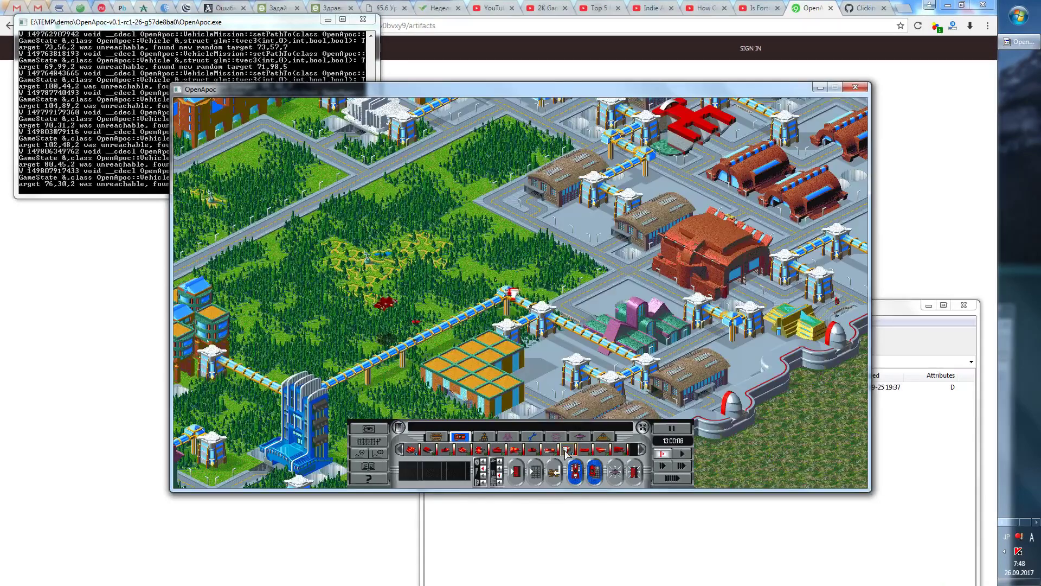
{"action": "left_click", "coordinate": [576, 471]}
{"action": "left_click", "coordinate": [693, 402]}
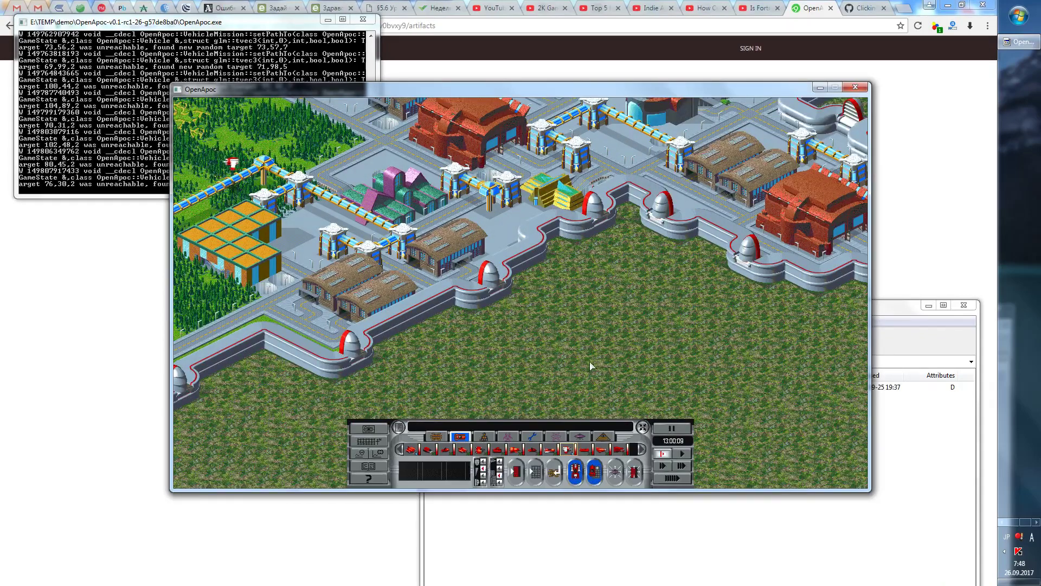
Step: Order Retaliator 1 to fly to the warehouse beside the city wall
{"action": "key", "text": "Up"}
{"action": "key", "text": "Left"}
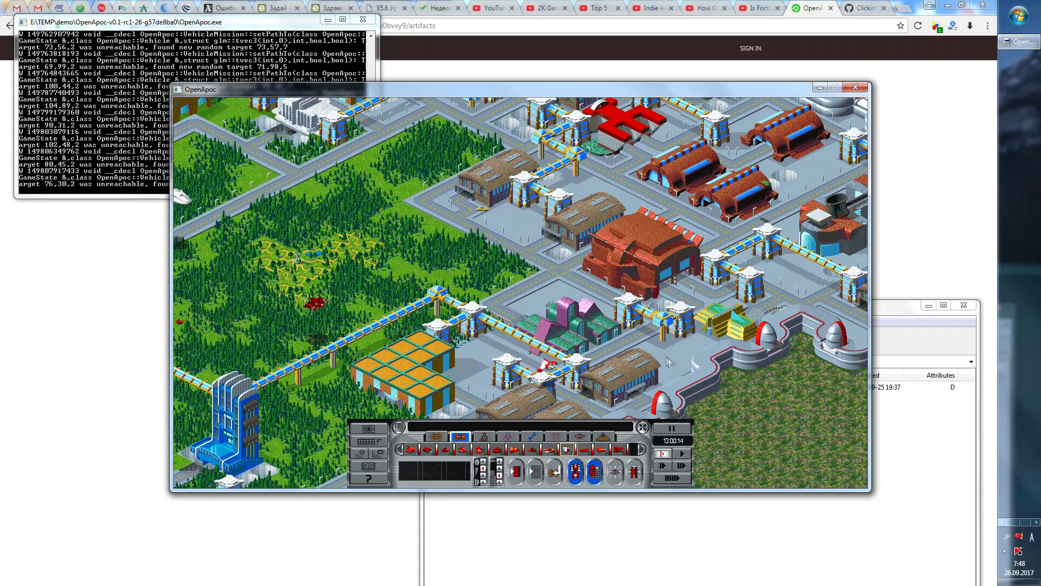
{"action": "key", "text": "Down"}
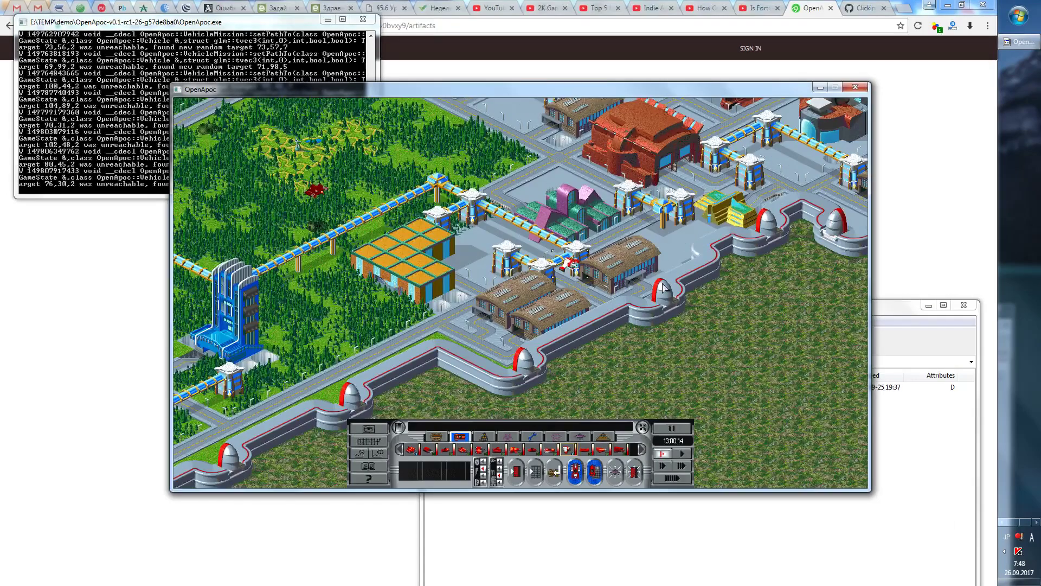
{"action": "left_click", "coordinate": [560, 467]}
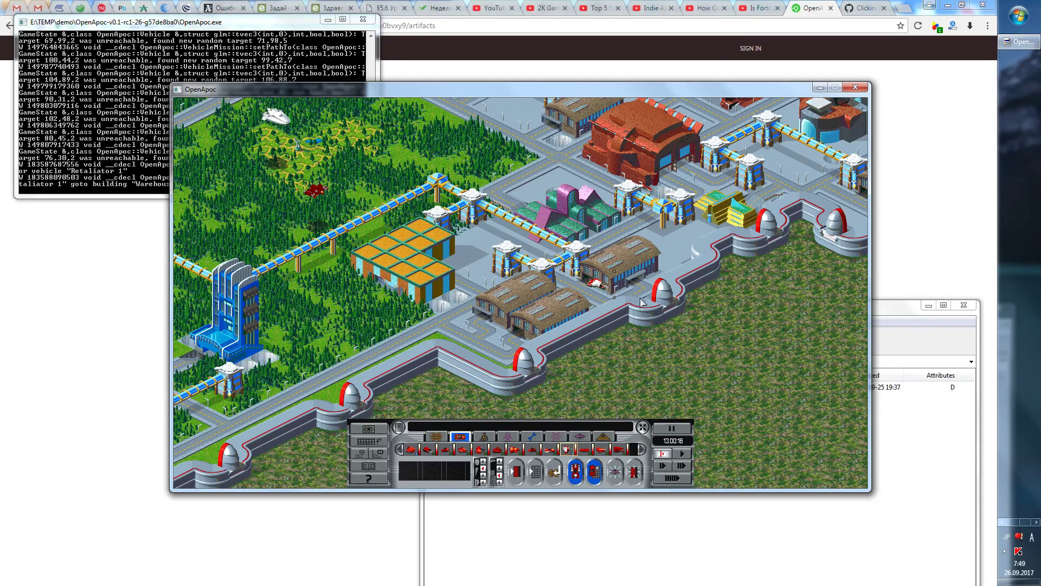
Step: Close the game and open the Issues list of the OpenApoc repository on GitHub
{"action": "left_click", "coordinate": [856, 88]}
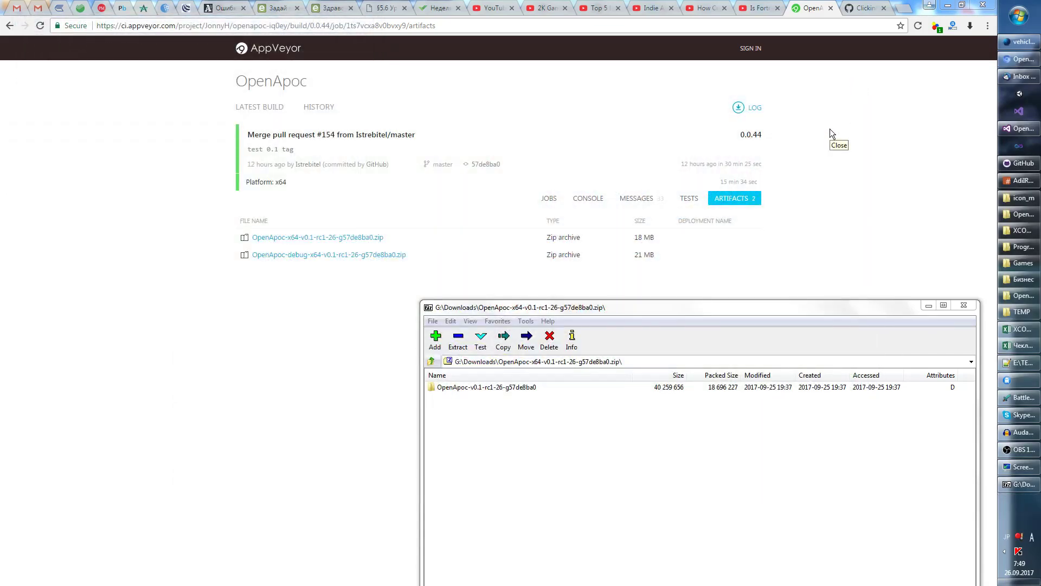
{"action": "left_click", "coordinate": [847, 7]}
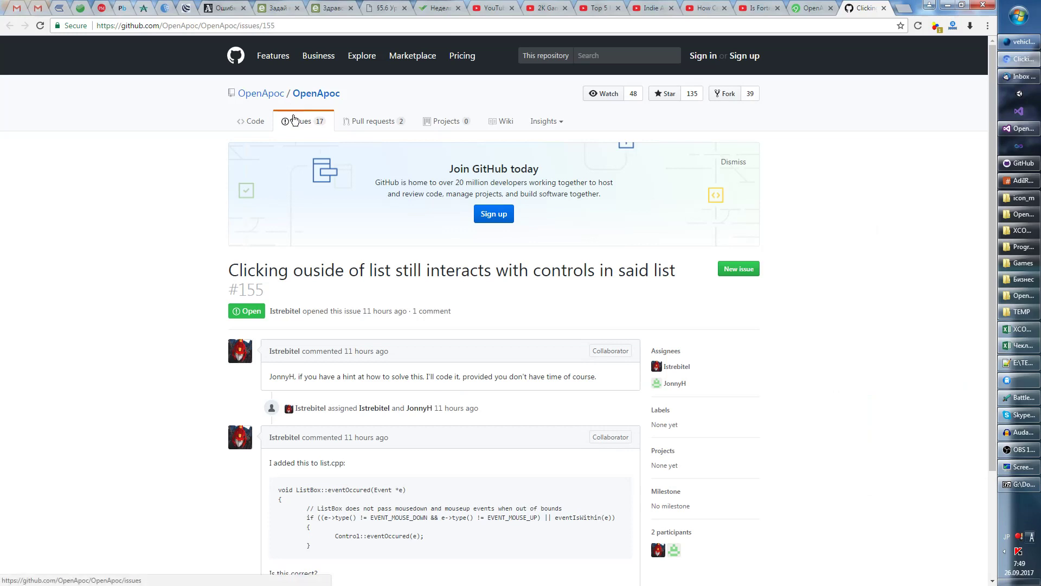
{"action": "left_click", "coordinate": [136, 30]}
{"action": "left_click", "coordinate": [159, 26]}
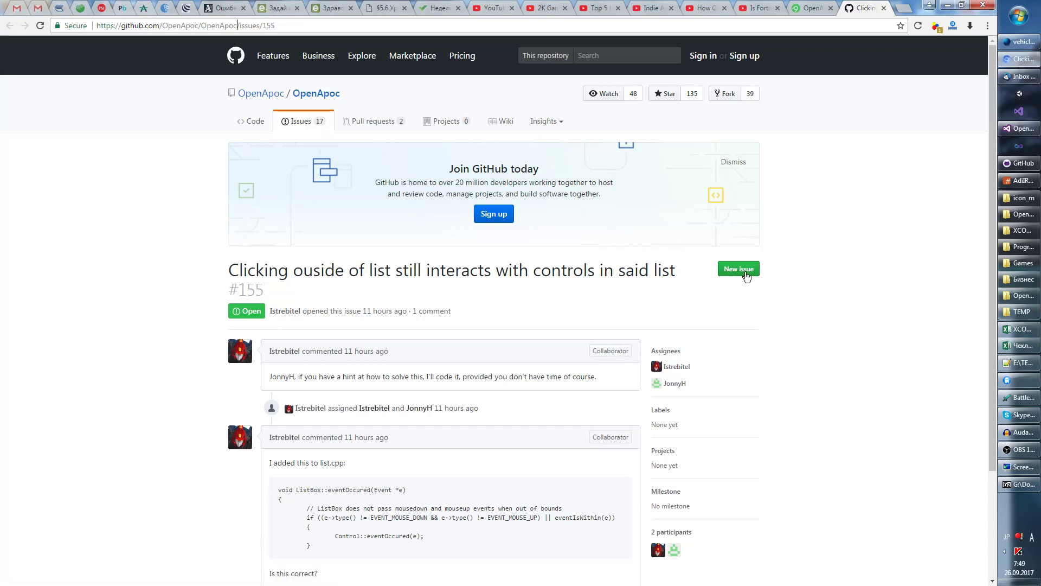
{"action": "left_click", "coordinate": [311, 124]}
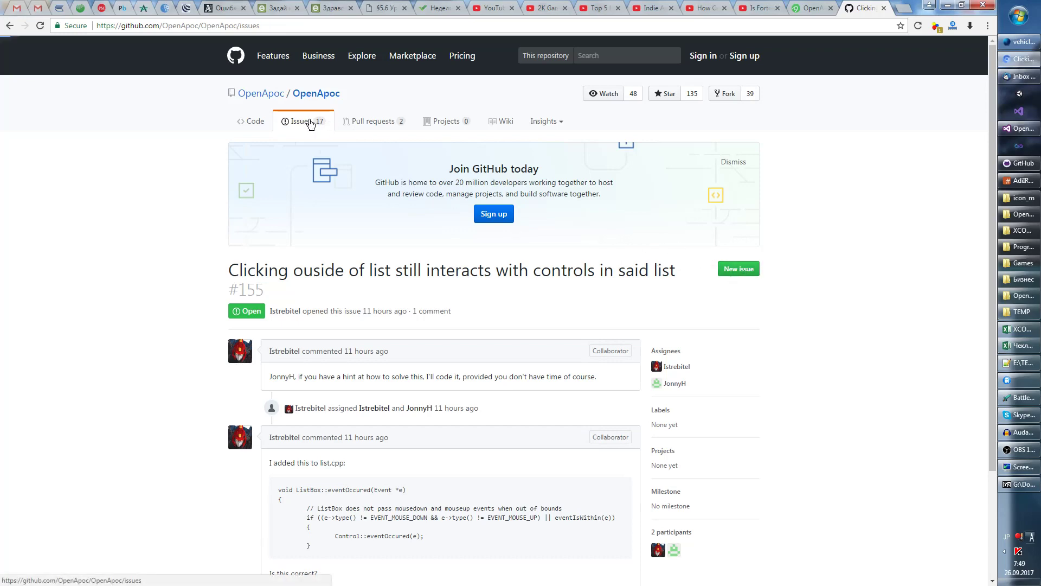
Step: Look through the open OpenApoc issues and start a new issue
{"action": "scroll", "coordinate": [374, 181], "scroll_direction": "down", "scroll_amount": 1}
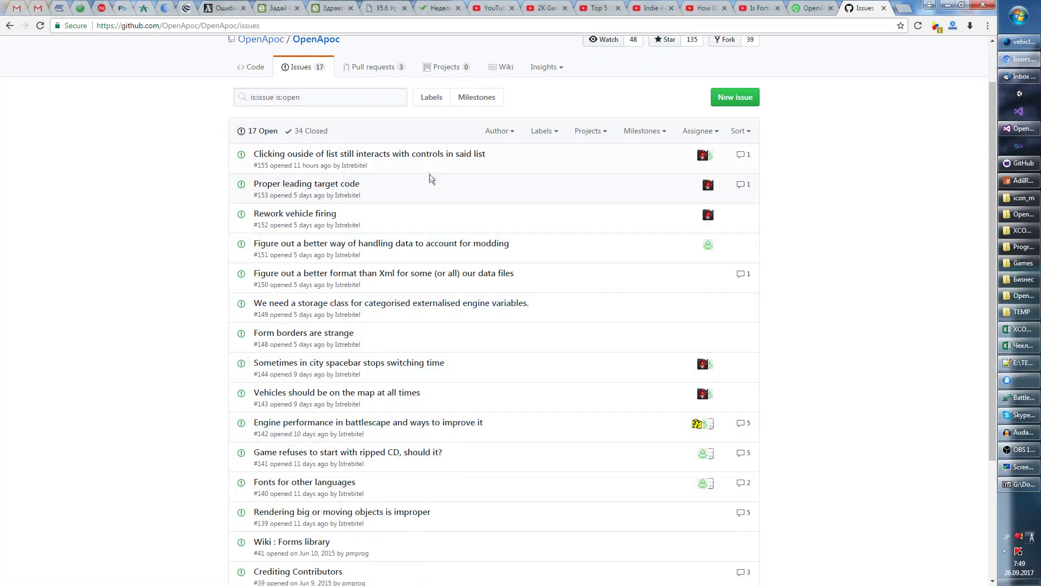
{"action": "scroll", "coordinate": [419, 244], "scroll_direction": "down", "scroll_amount": 2}
{"action": "scroll", "coordinate": [418, 240], "scroll_direction": "up", "scroll_amount": 3}
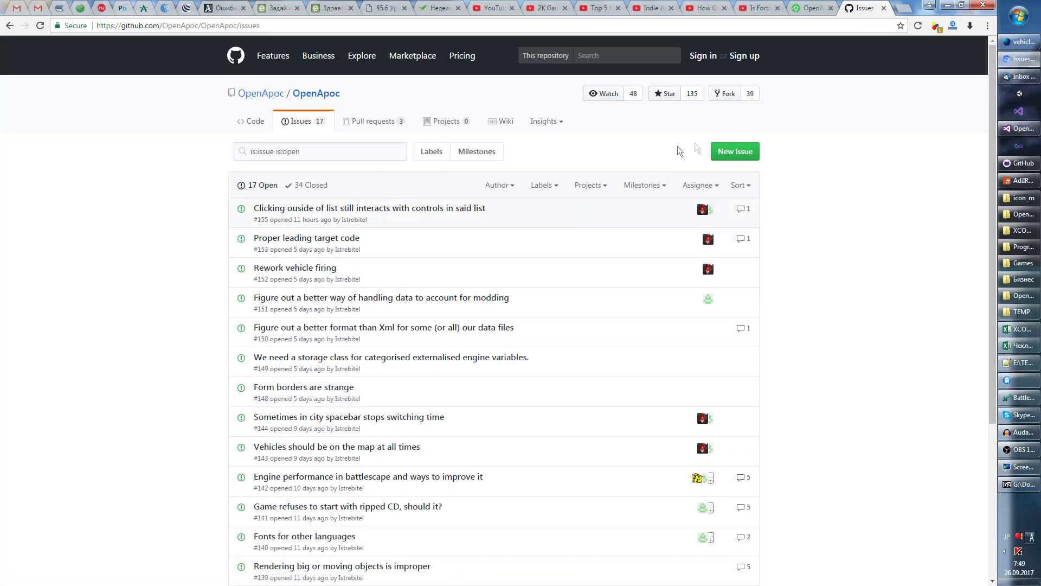
{"action": "left_click", "coordinate": [749, 155]}
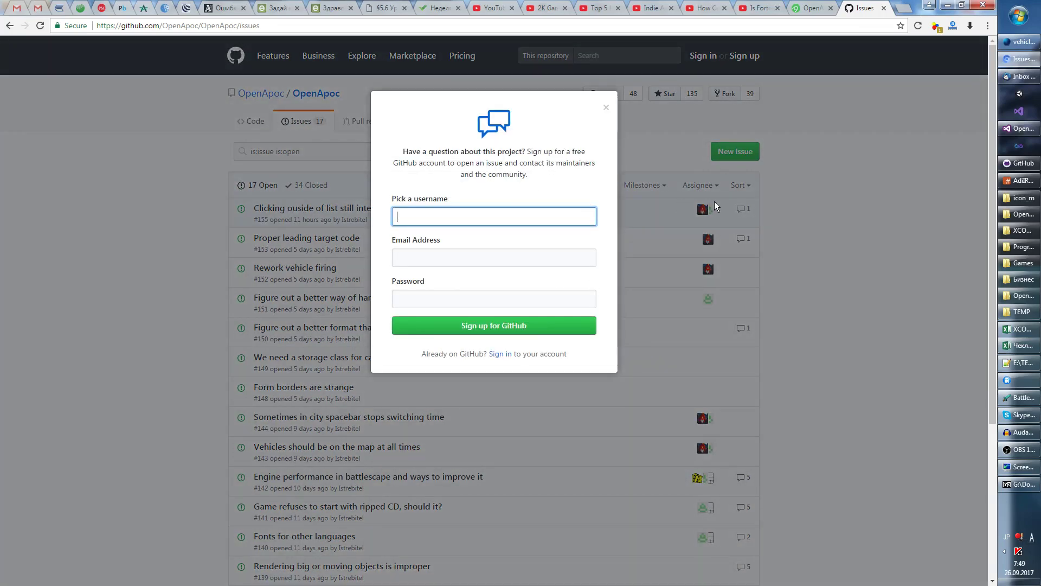
Step: Dismiss the sign-up prompt and view the issue "Clicking ouside of list still interacts with controls in said list"
{"action": "key", "text": "Escape"}
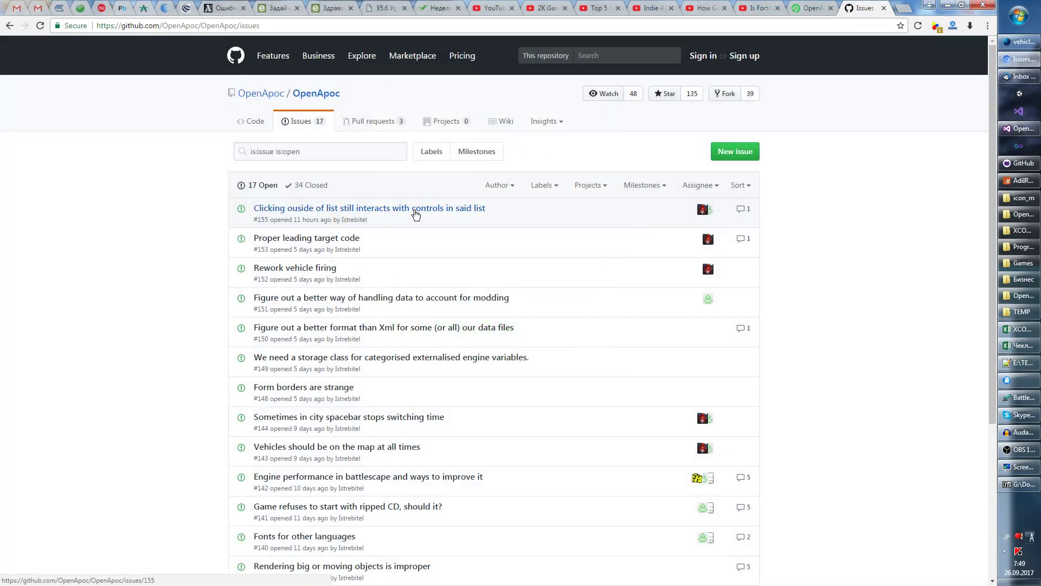
{"action": "left_click", "coordinate": [415, 215]}
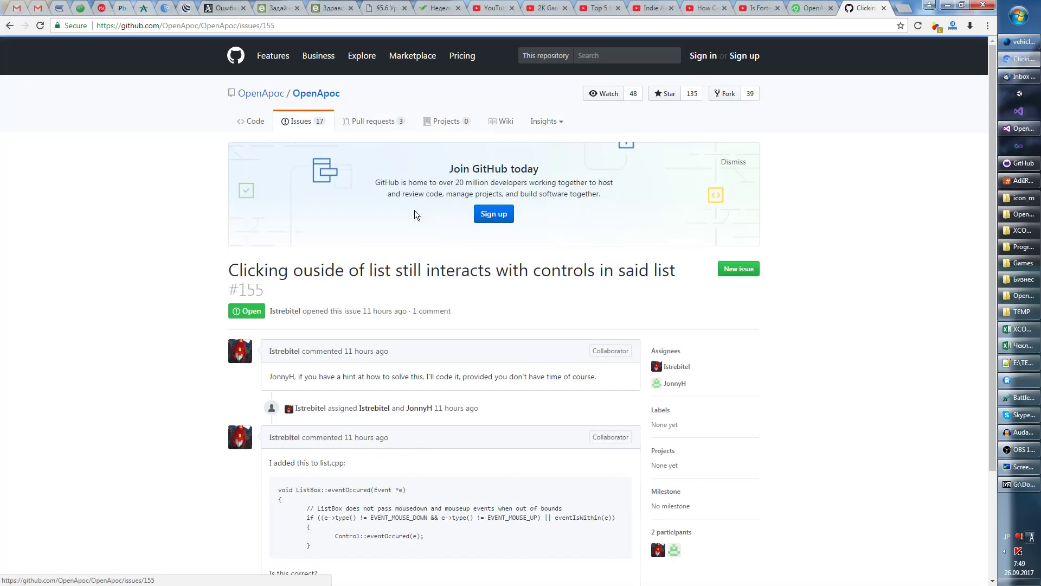
{"action": "scroll", "coordinate": [422, 319], "scroll_direction": "down", "scroll_amount": 2}
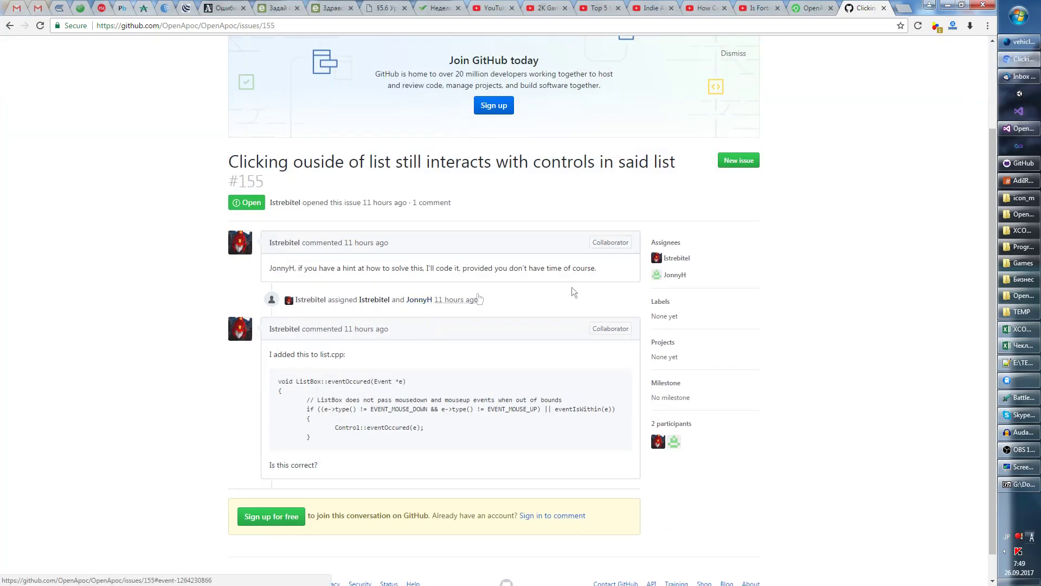
Step: Open openapoc_log.txt from the OpenApoc-v0.1-rc1-26-g57de8ba0 folder and reload the modified OpenApoc_settings.conf
{"action": "left_click", "coordinate": [1019, 215]}
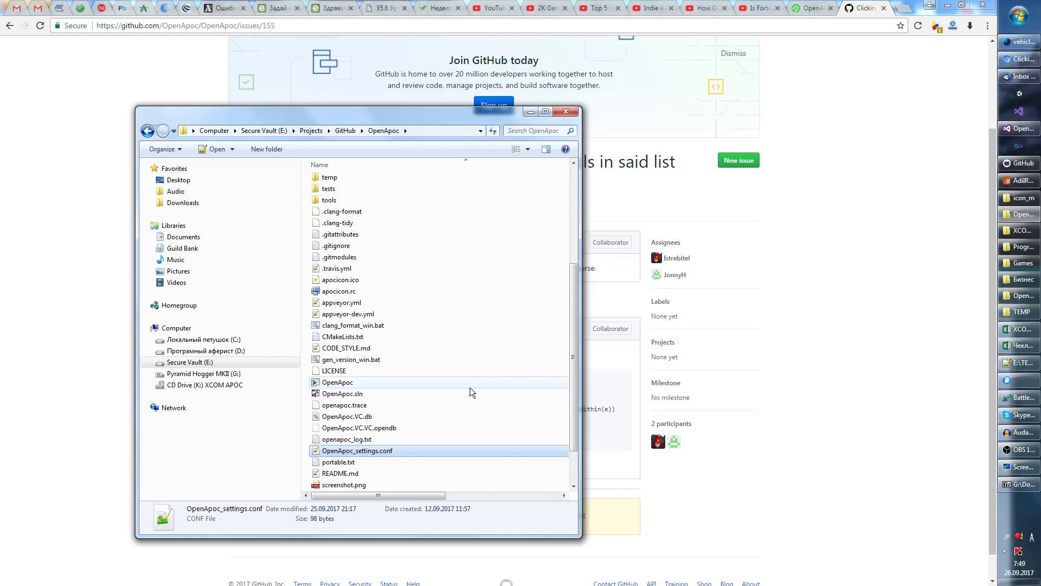
{"action": "left_click", "coordinate": [1016, 311]}
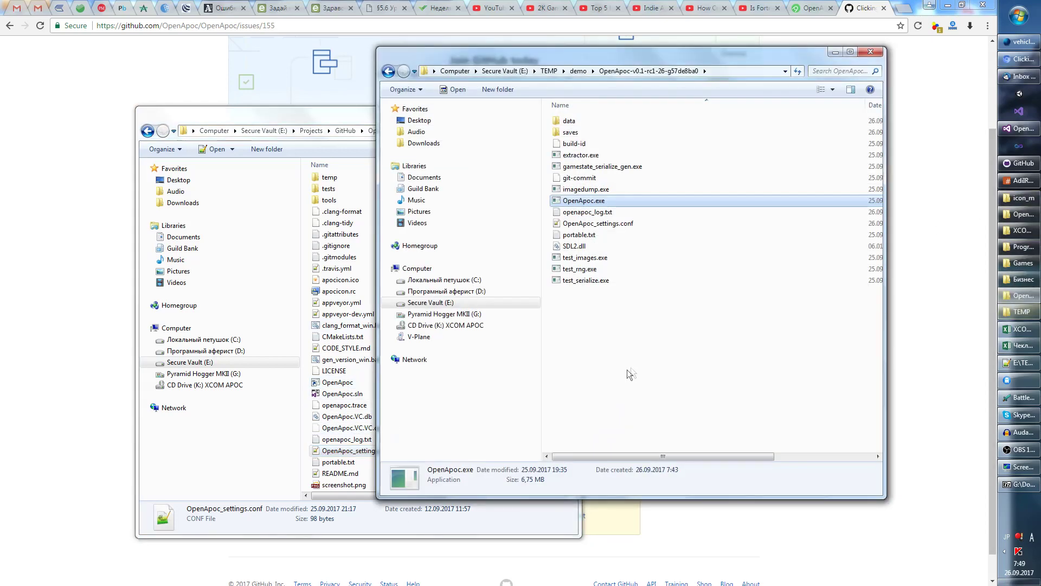
{"action": "left_click", "coordinate": [603, 215]}
{"action": "double_click", "coordinate": [603, 216]}
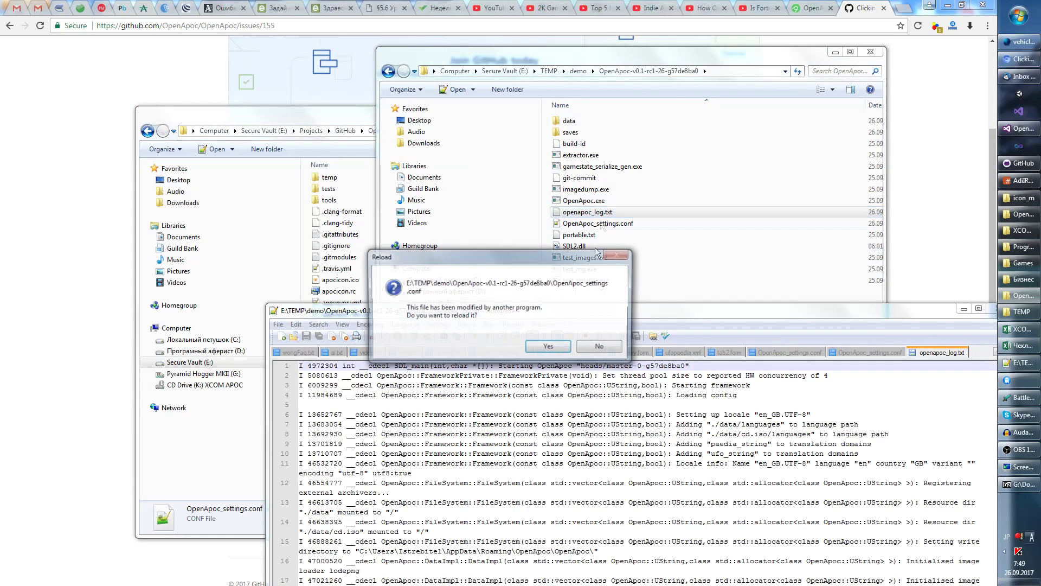
{"action": "left_click", "coordinate": [549, 347]}
Step: Examine the log entries in the last part of openapoc_log.txt, working back from the end of the file
{"action": "left_click_drag", "start_coordinate": [573, 311], "coordinate": [491, 112]}
{"action": "left_click_drag", "start_coordinate": [920, 175], "coordinate": [918, 467]}
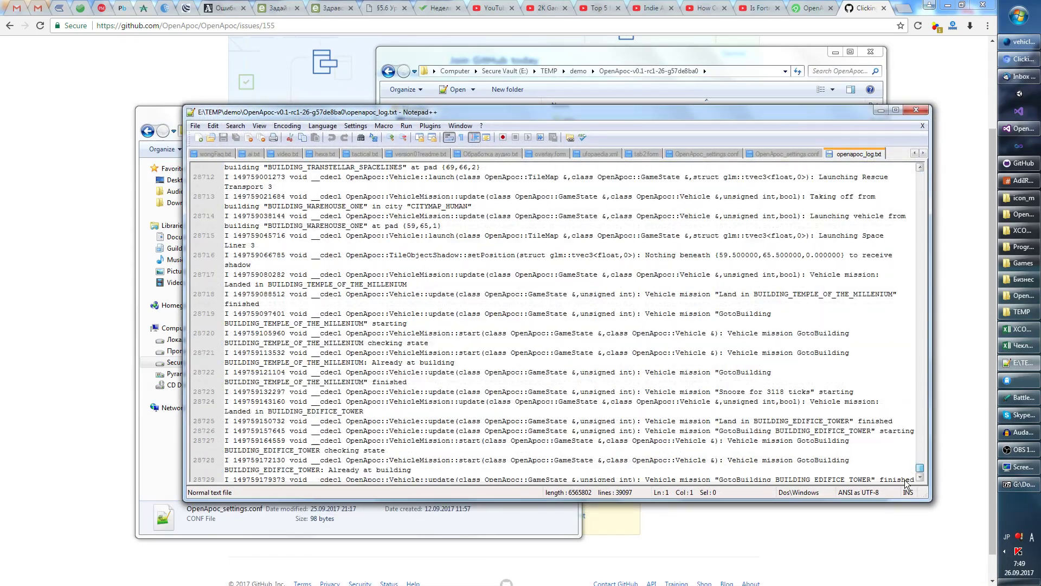
{"action": "left_click", "coordinate": [873, 447]}
{"action": "scroll", "coordinate": [856, 447], "scroll_direction": "down", "scroll_amount": 10}
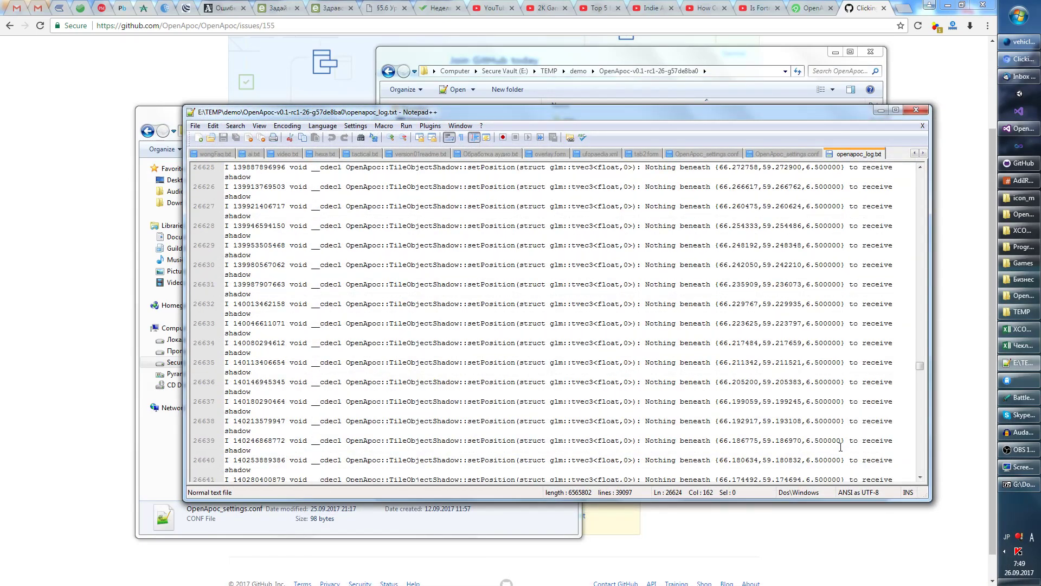
{"action": "key", "text": "ctrl+End"}
{"action": "key", "text": "Up"}
{"action": "key", "text": "Up"}
{"action": "key", "text": "Up"}
{"action": "key", "text": "Up"}
{"action": "key", "text": "Up"}
{"action": "key", "text": "Up"}
{"action": "key", "text": "Up"}
{"action": "key", "text": "Up"}
{"action": "key", "text": "Up"}
{"action": "key", "text": "Up"}
{"action": "key", "text": "Up"}
{"action": "key", "text": "Up"}
{"action": "key", "text": "Up"}
{"action": "key", "text": "Up"}
{"action": "key", "text": "Up"}
{"action": "key", "text": "Up"}
{"action": "key", "text": "Up"}
{"action": "key", "text": "Up"}
{"action": "key", "text": "Up"}
{"action": "key", "text": "Up"}
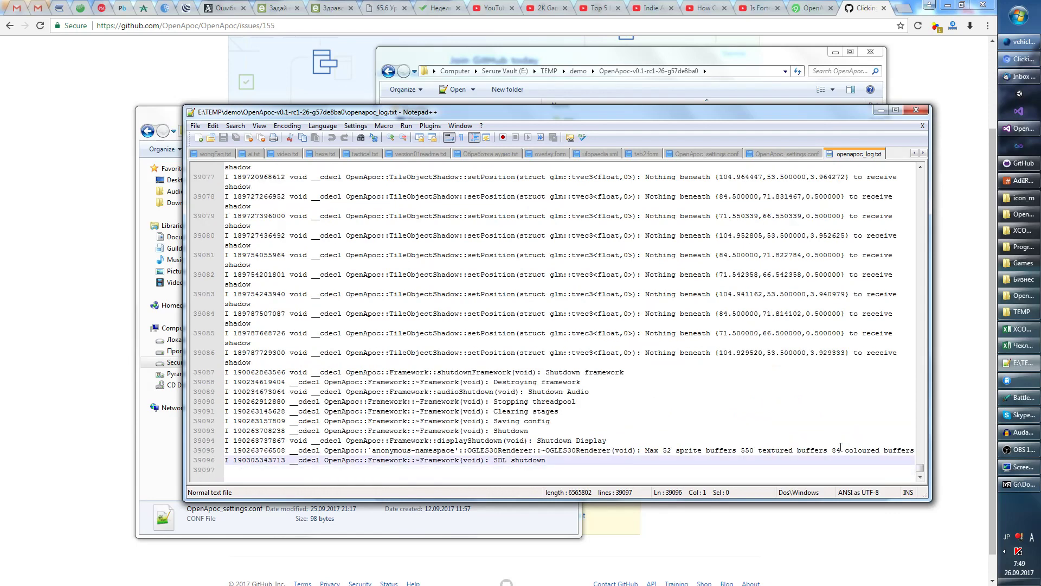
{"action": "key", "text": "Up"}
{"action": "key", "text": "Up"}
{"action": "key", "text": "Up"}
{"action": "key", "text": "Up"}
{"action": "key", "text": "Up"}
{"action": "key", "text": "Up"}
{"action": "key", "text": "Up"}
{"action": "key", "text": "Up"}
{"action": "key", "text": "Up"}
{"action": "key", "text": "Up"}
{"action": "key", "text": "Up"}
{"action": "key", "text": "Up"}
{"action": "key", "text": "Up"}
{"action": "key", "text": "Up"}
{"action": "key", "text": "Up"}
{"action": "key", "text": "Up"}
{"action": "key", "text": "Up"}
{"action": "key", "text": "Up"}
{"action": "key", "text": "Up"}
{"action": "key", "text": "Up"}
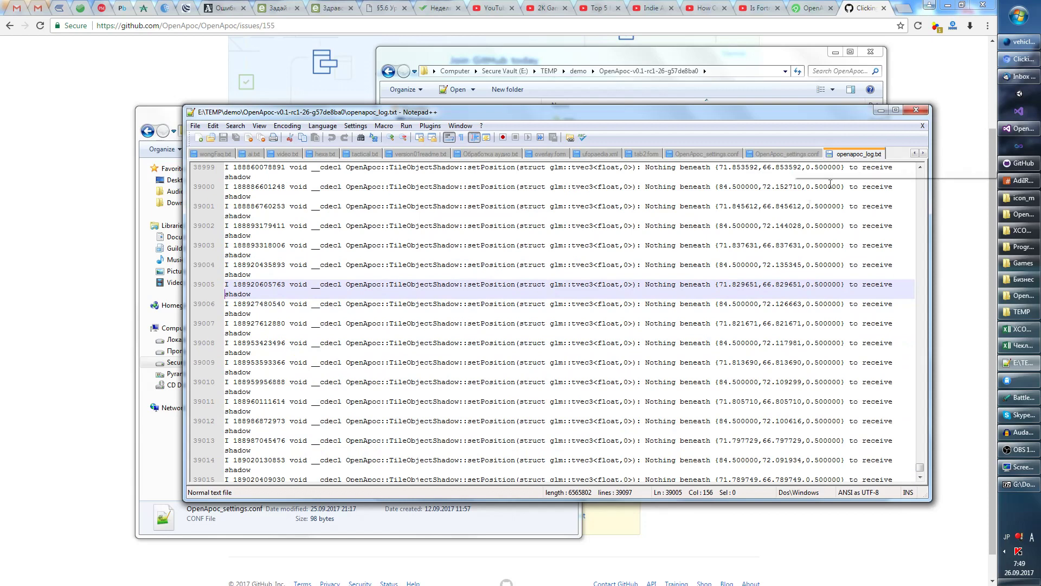
Step: Close openapoc_log.txt and the demo build's OpenApoc_settings.conf in the text editor
{"action": "right_click", "coordinate": [882, 157]}
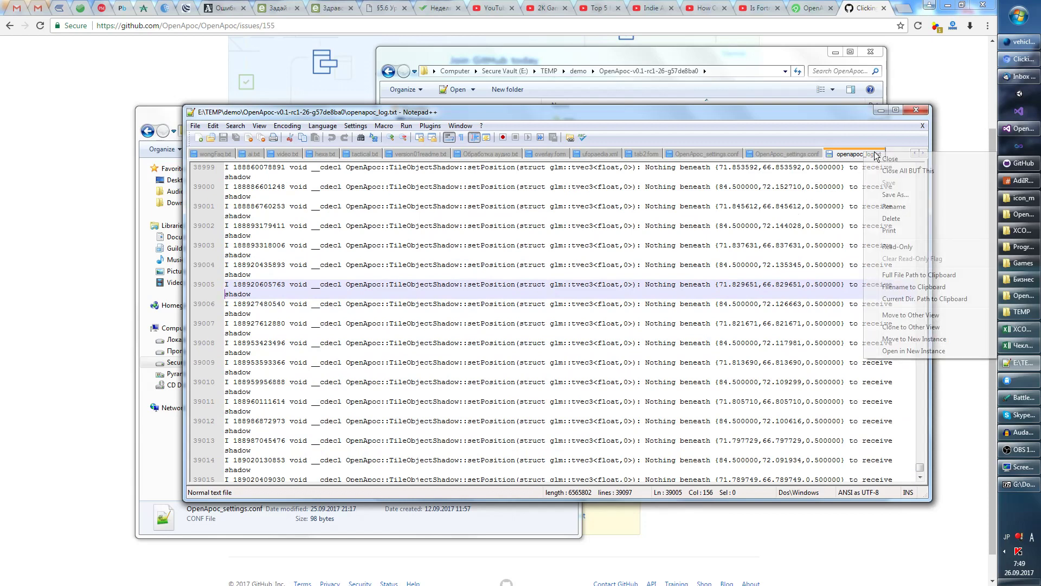
{"action": "left_click", "coordinate": [892, 165]}
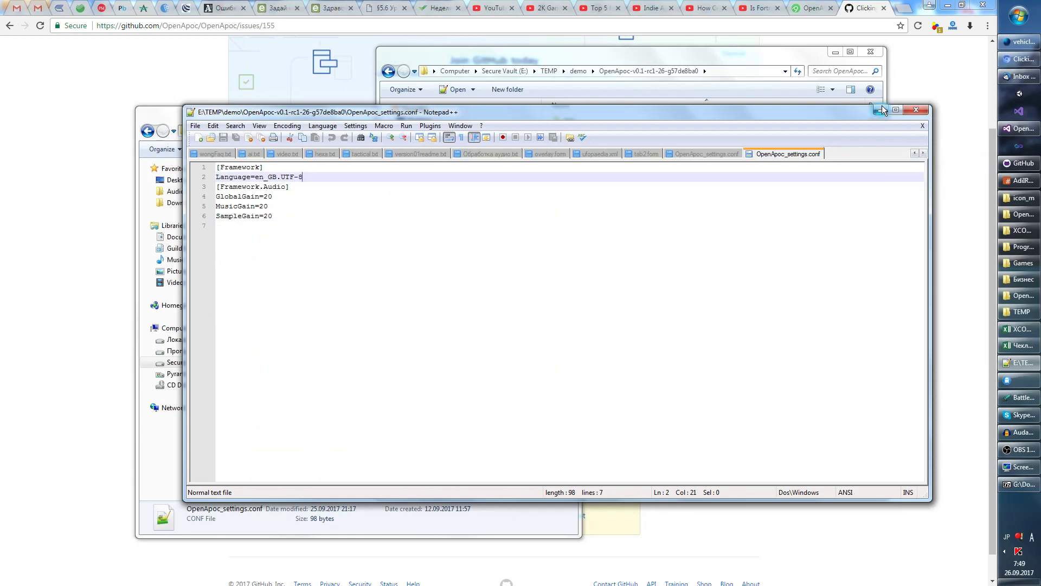
{"action": "right_click", "coordinate": [769, 154]}
{"action": "left_click", "coordinate": [791, 161]}
Step: Leave the GitHub project's OpenApoc_settings.conf and switch back to the issue page in the browser
{"action": "right_click", "coordinate": [729, 154]}
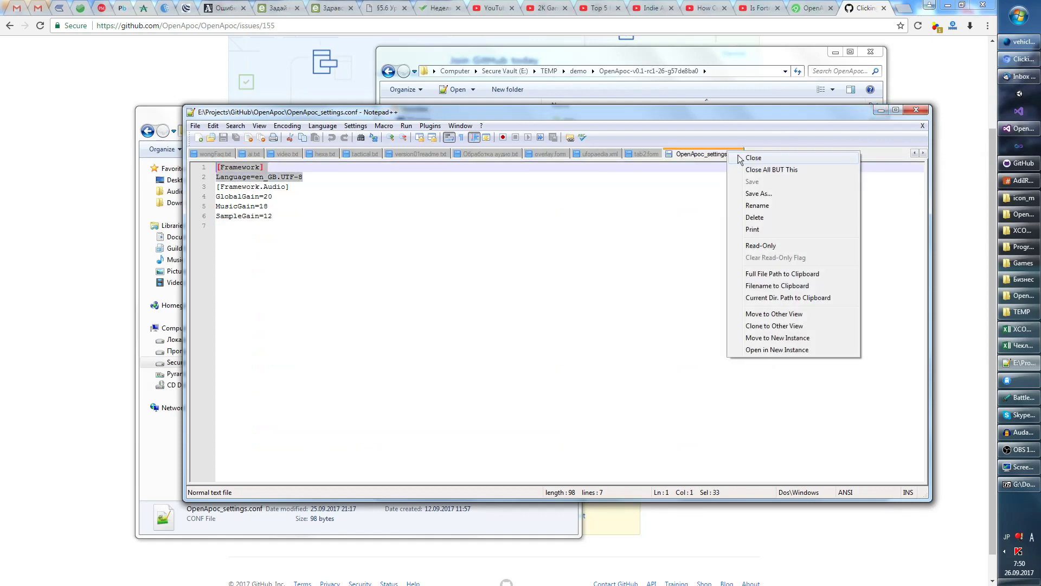
{"action": "left_click", "coordinate": [621, 246]}
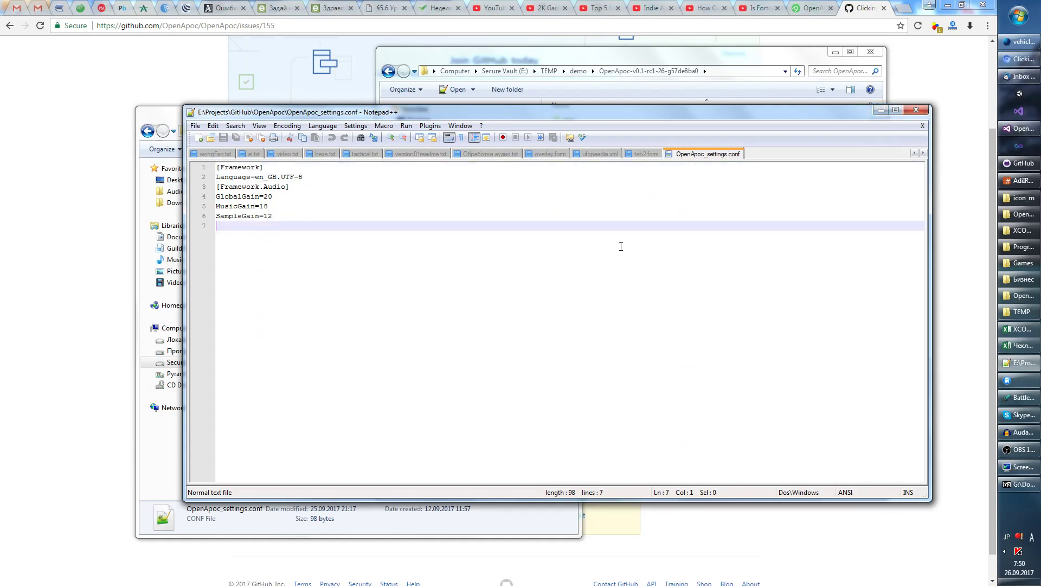
{"action": "left_click", "coordinate": [916, 110]}
{"action": "left_click", "coordinate": [927, 261]}
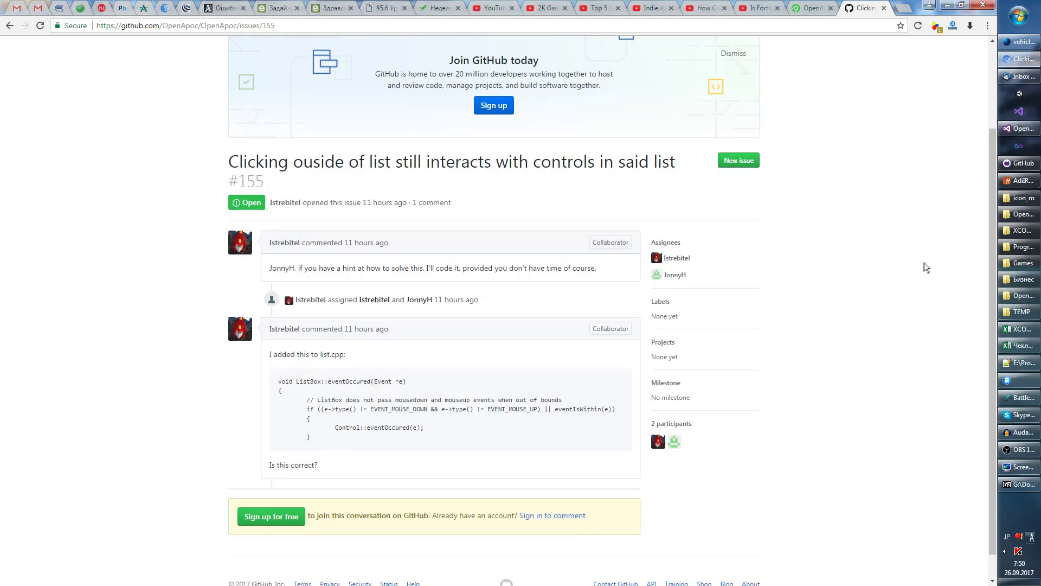